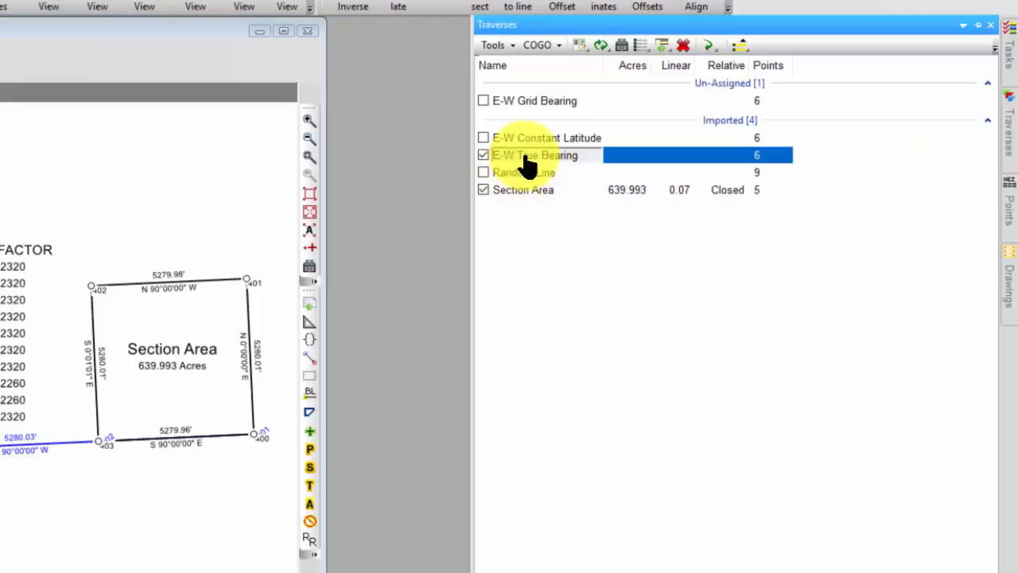
Step: Open the E-W True Bearing traverse and look through the COGO routines available for it
double_click(527, 156)
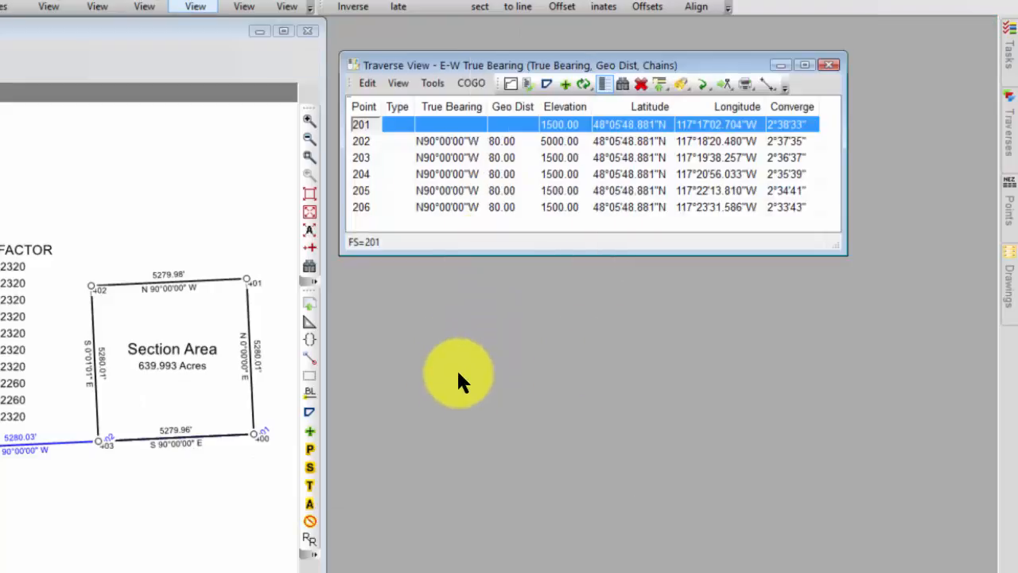
left_click(473, 83)
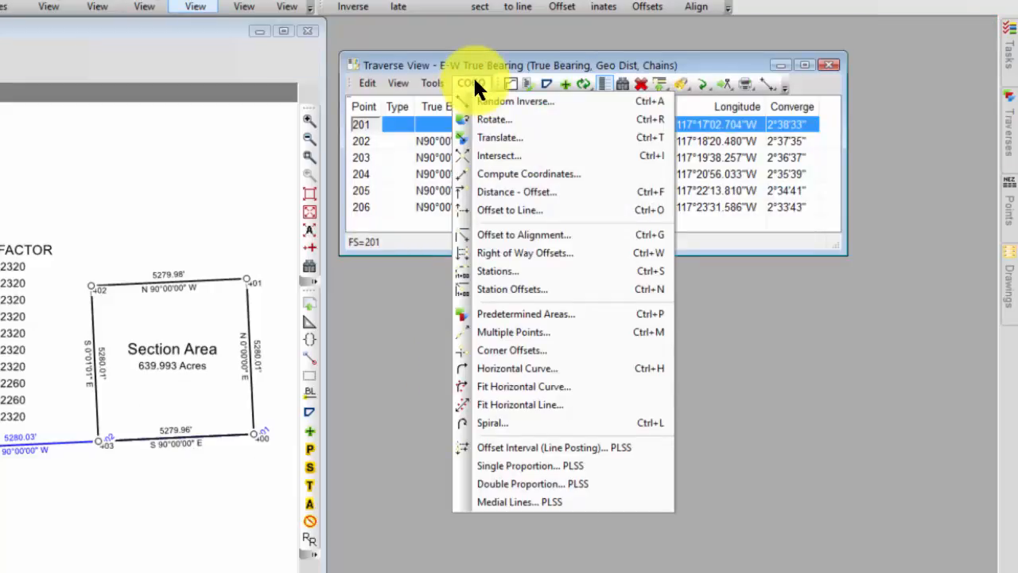
left_click(726, 348)
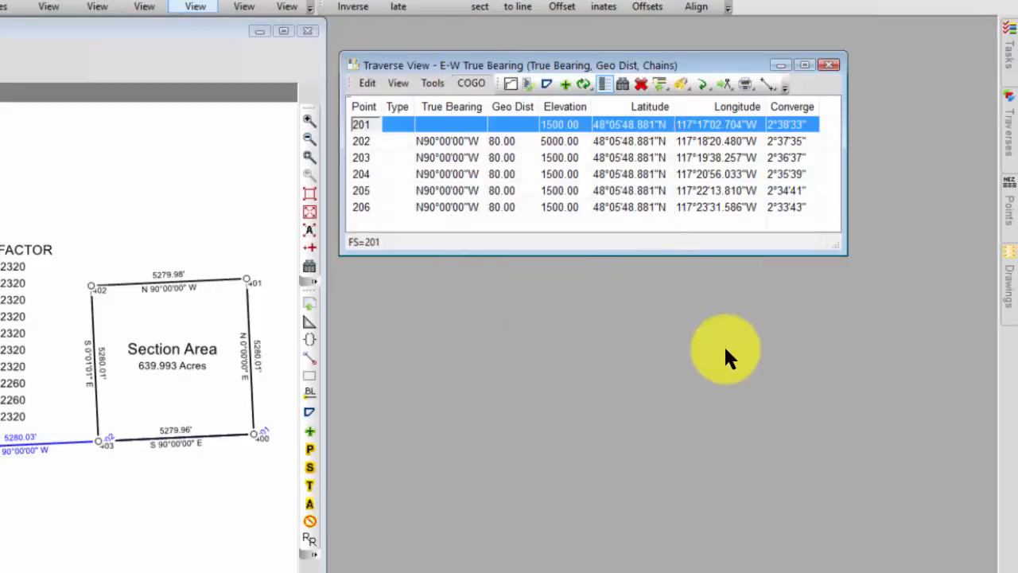
Step: View the Intersection routine for the E-W True Bearing traverse and close it without computing anything
left_click(770, 85)
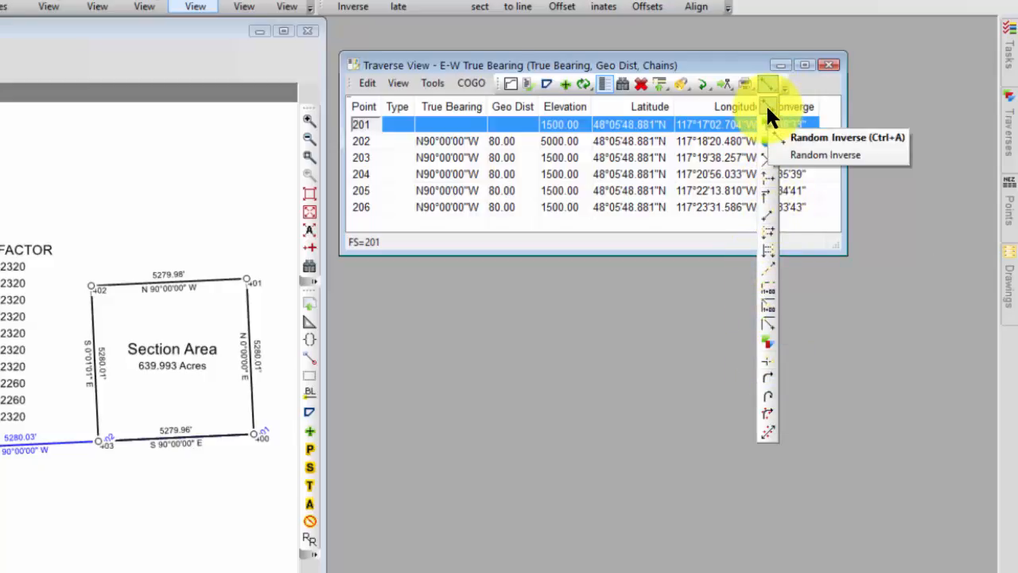
left_click(764, 162)
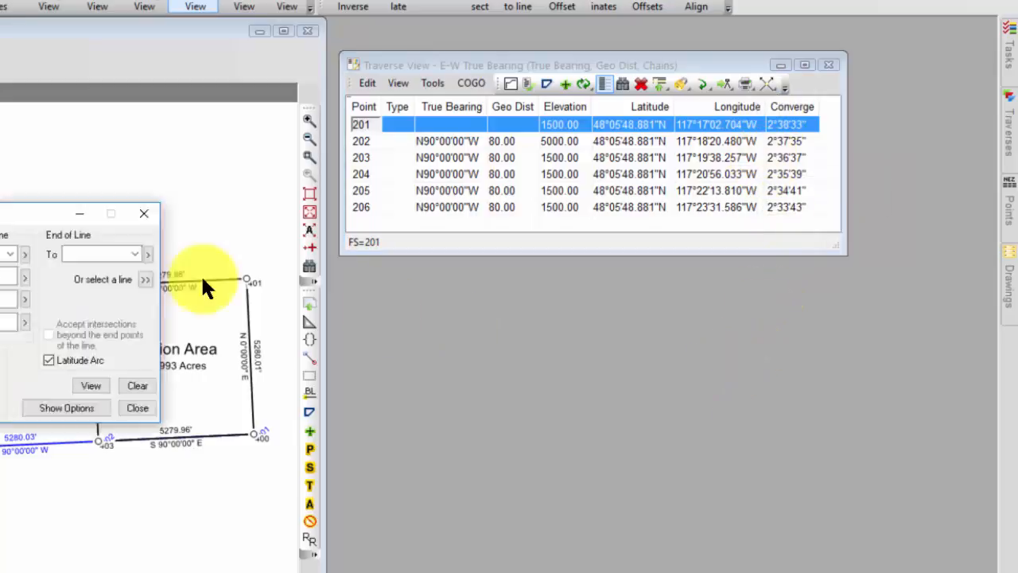
left_click(767, 292)
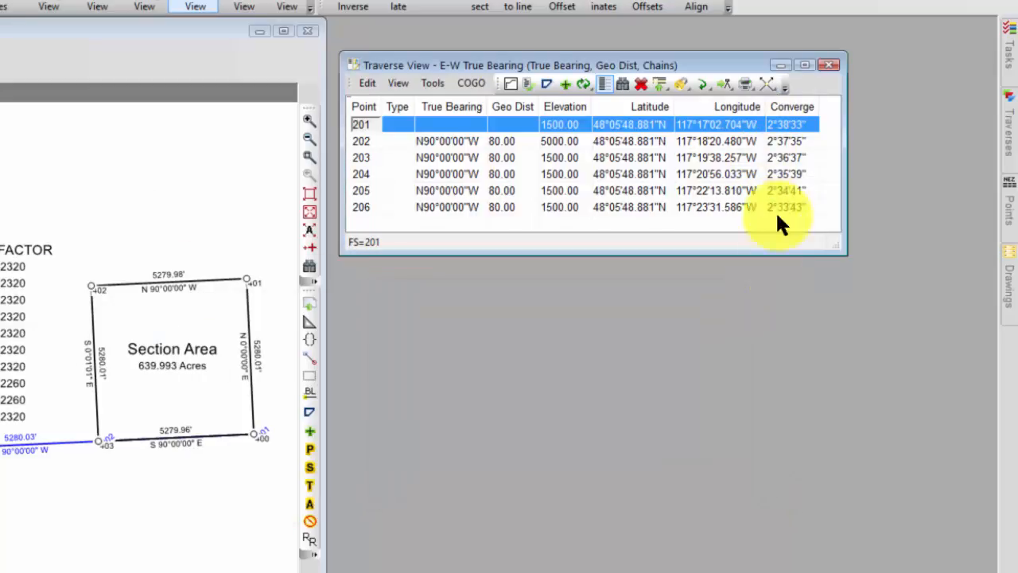
left_click(766, 83)
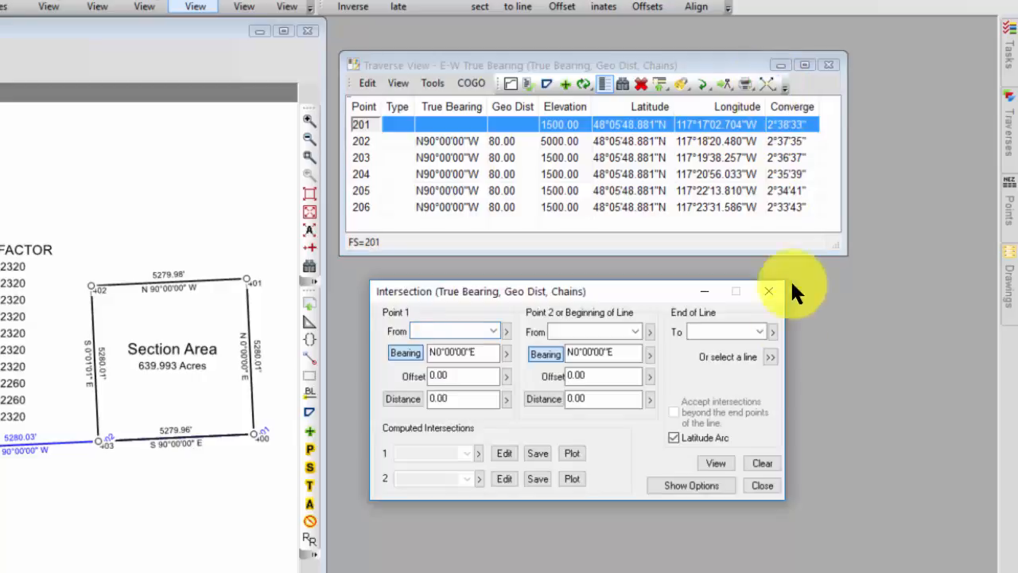
left_click(770, 292)
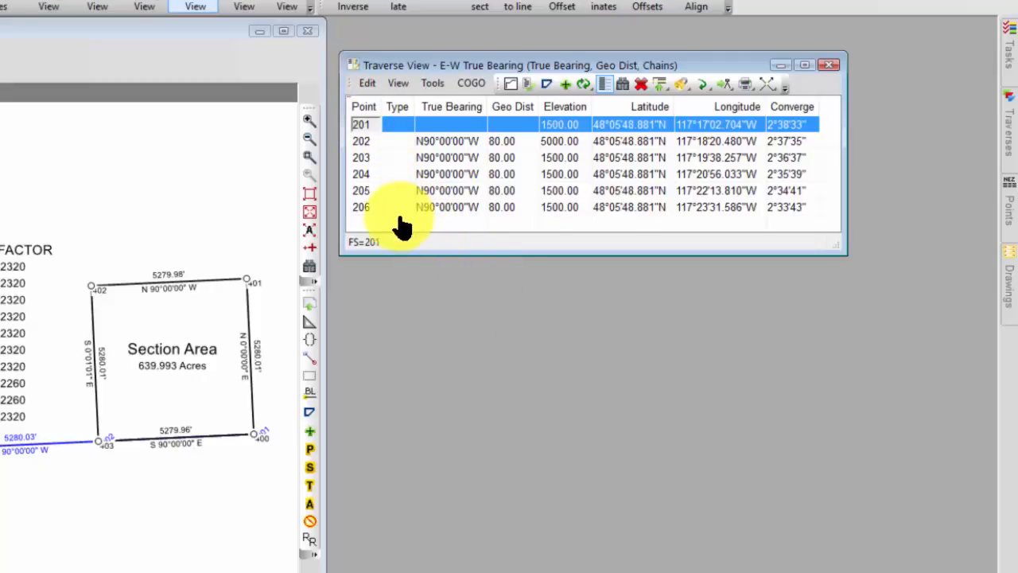
Step: Run a Random Inverse between points 201 and 206 of the E-W True Bearing traverse and close it
left_click(362, 207)
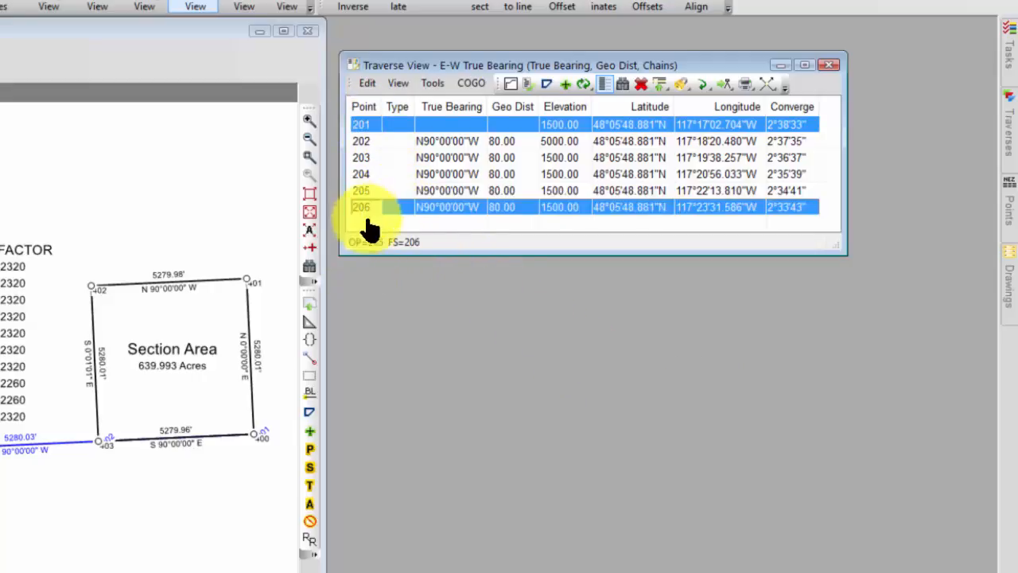
left_click(765, 85)
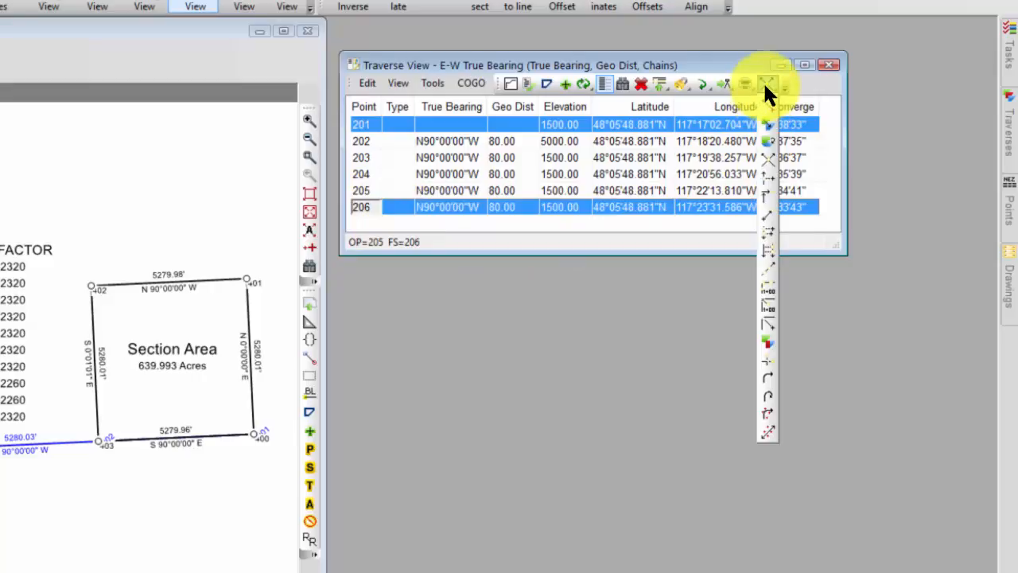
left_click(762, 98)
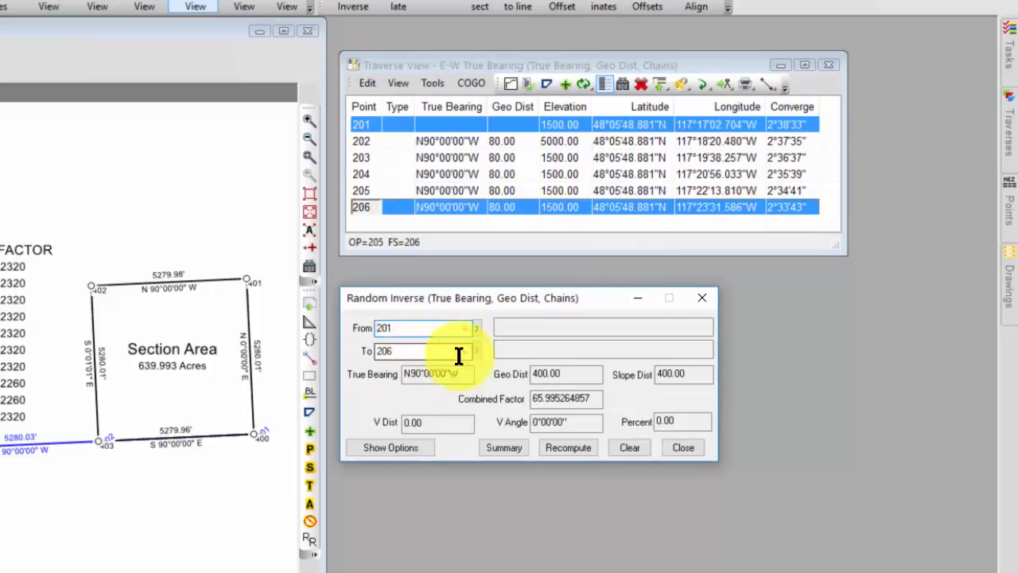
left_click(702, 298)
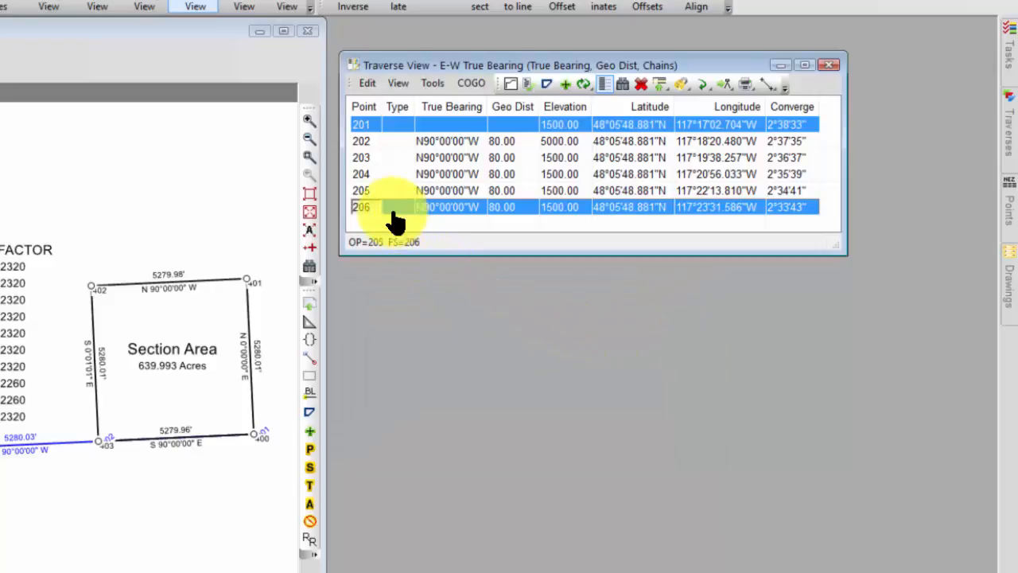
Step: Examine the Compute Coordinates bearing, distance and elevation fields for point 205 of the E-W True Bearing traverse, and close the routine
left_click(362, 190)
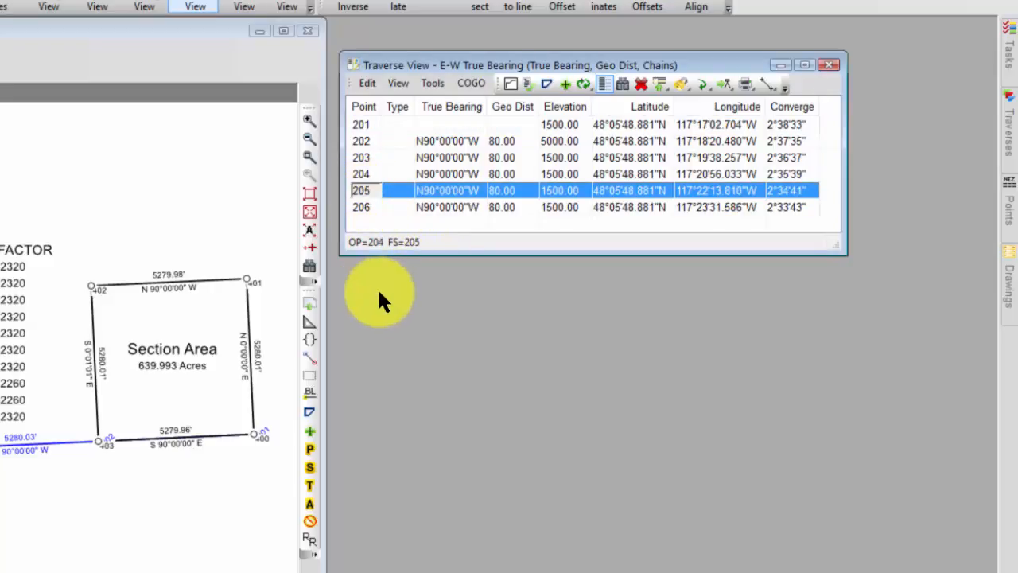
left_click(464, 82)
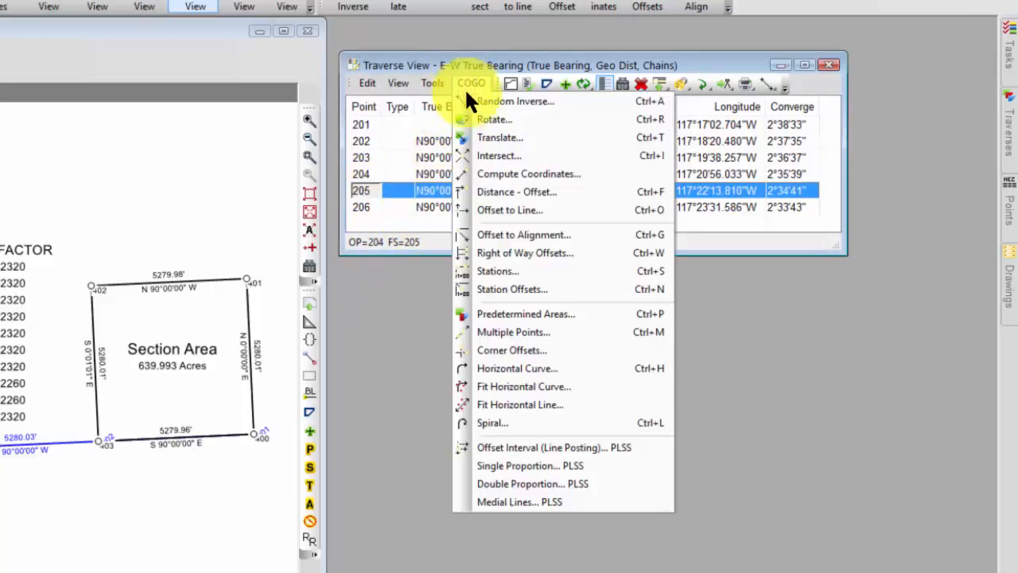
left_click(529, 173)
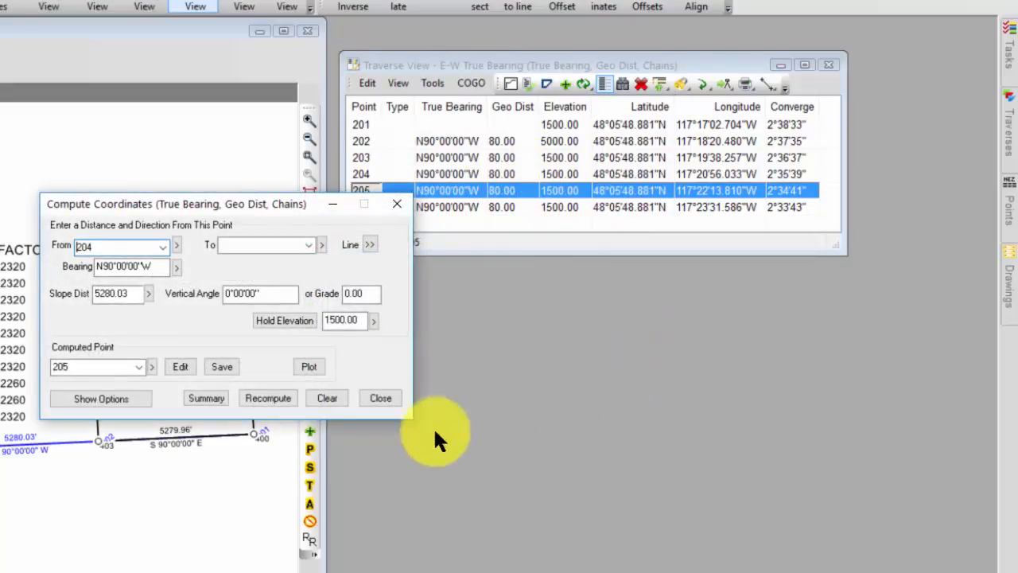
left_click_drag(180, 204, 482, 283)
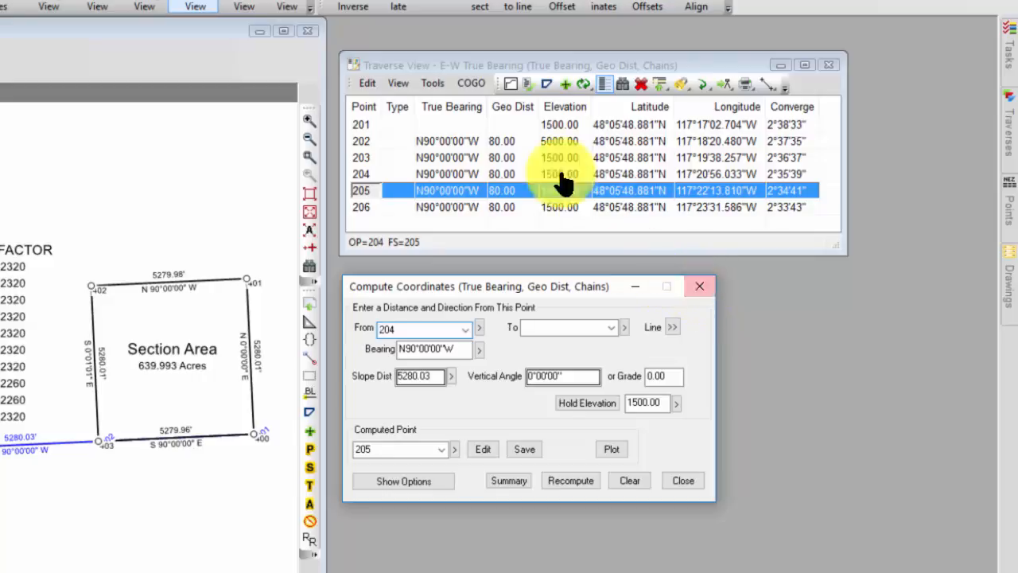
left_click(475, 62)
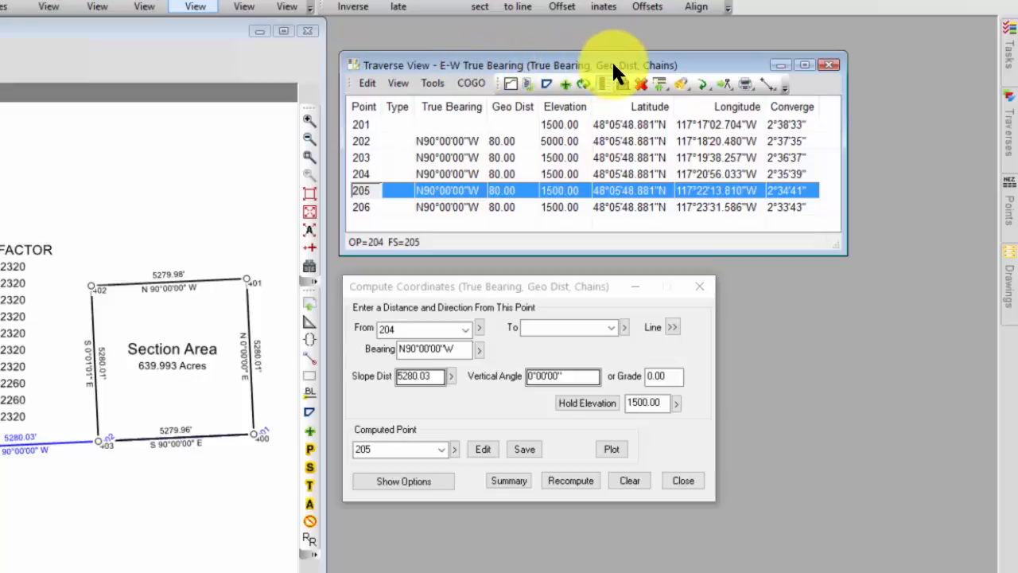
left_click(522, 286)
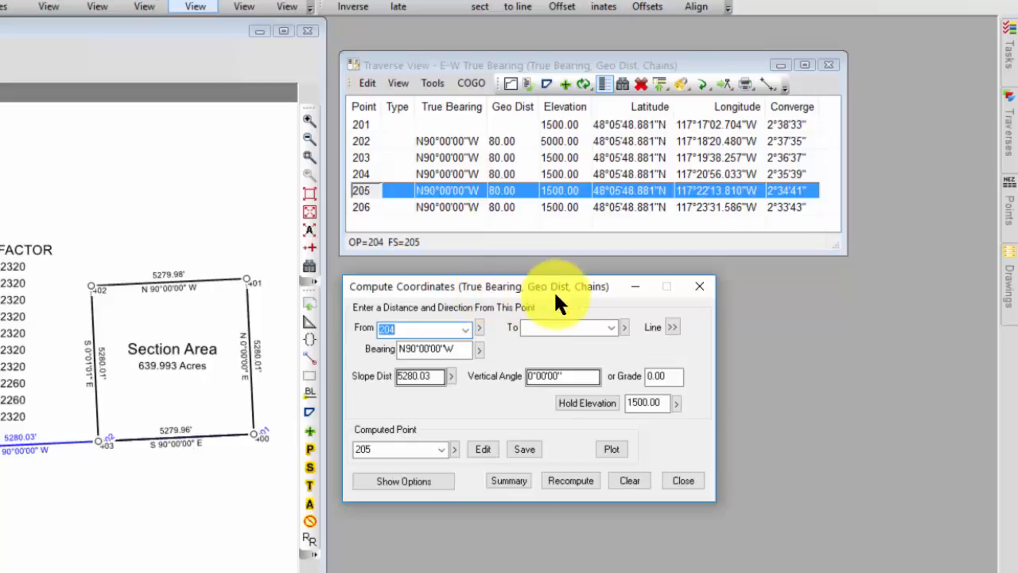
left_click(701, 284)
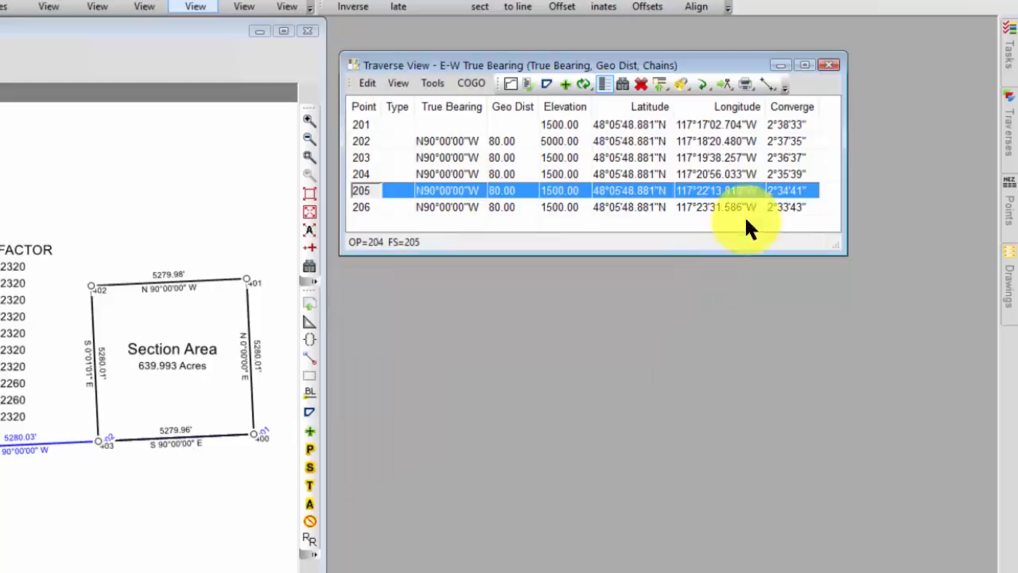
Step: Close the E-W True Bearing traverse and open the E-W Grid Bearing traverse
left_click(828, 64)
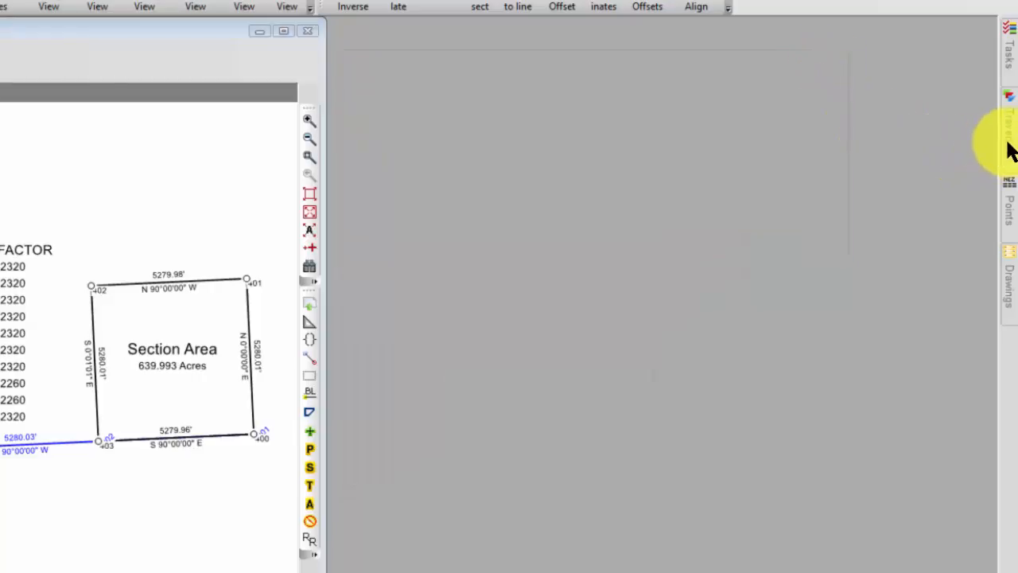
left_click(1009, 148)
left_click(585, 102)
double_click(584, 104)
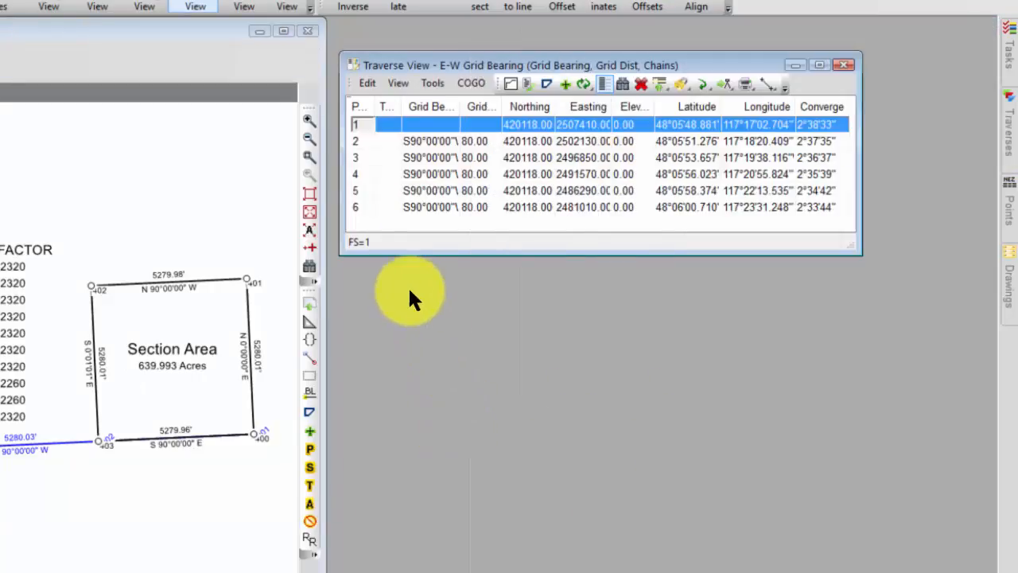
Step: Inverse from point 1 to point 6 of the E-W Grid Bearing traverse, review the units, distance and direction options, and close the traverse
left_click(359, 209, "ctrl")
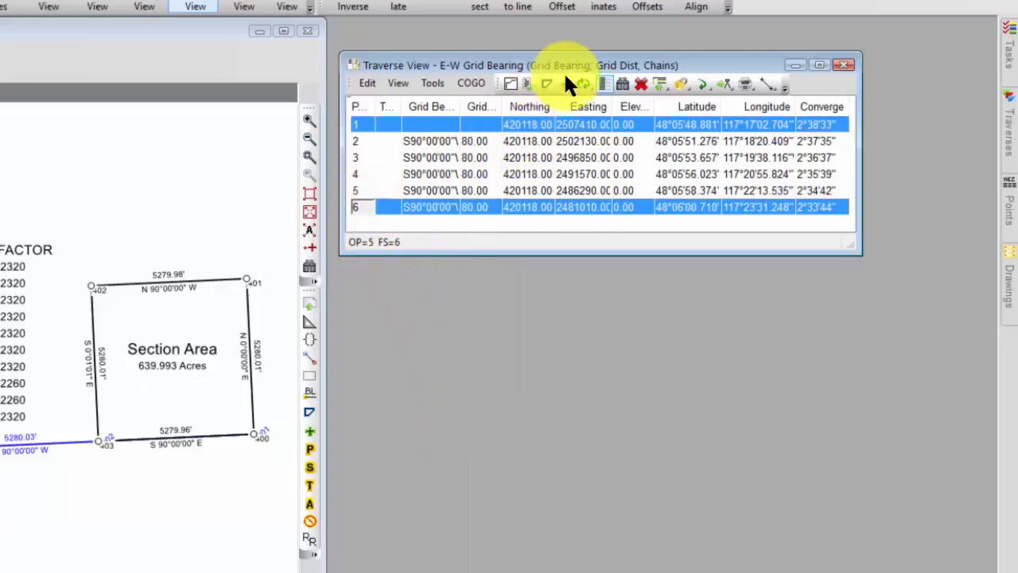
left_click(763, 84)
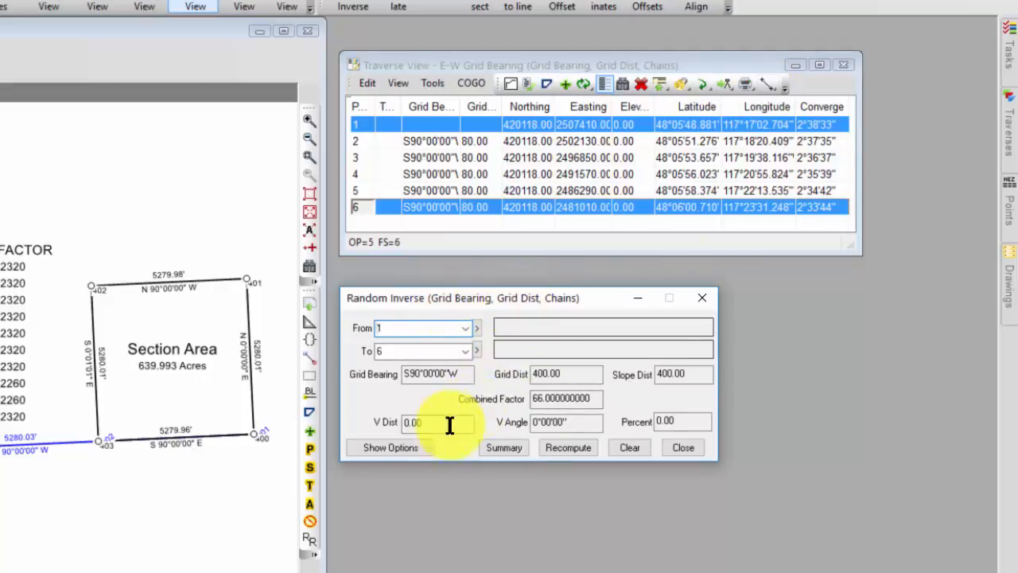
left_click(419, 443)
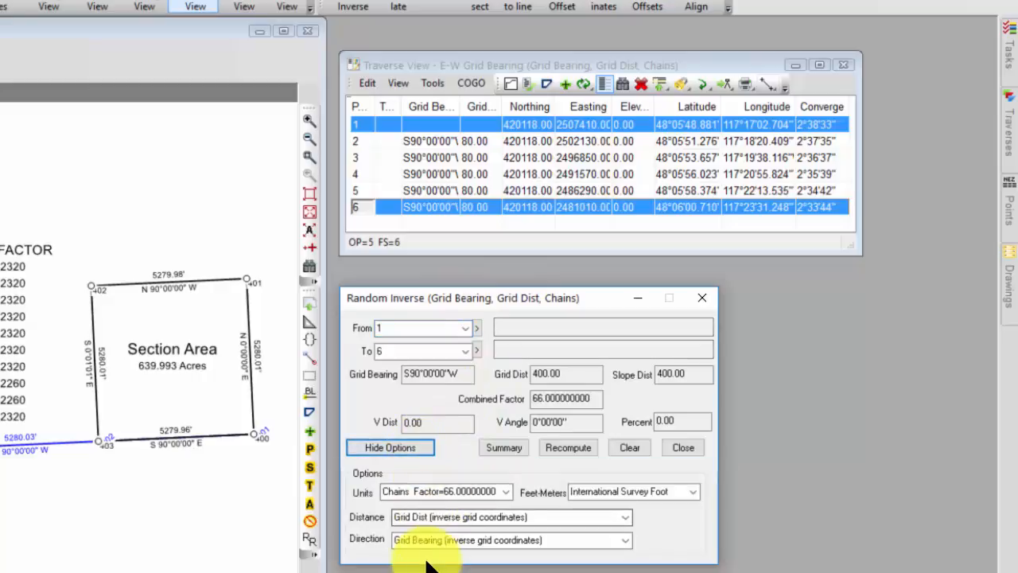
left_click(420, 445)
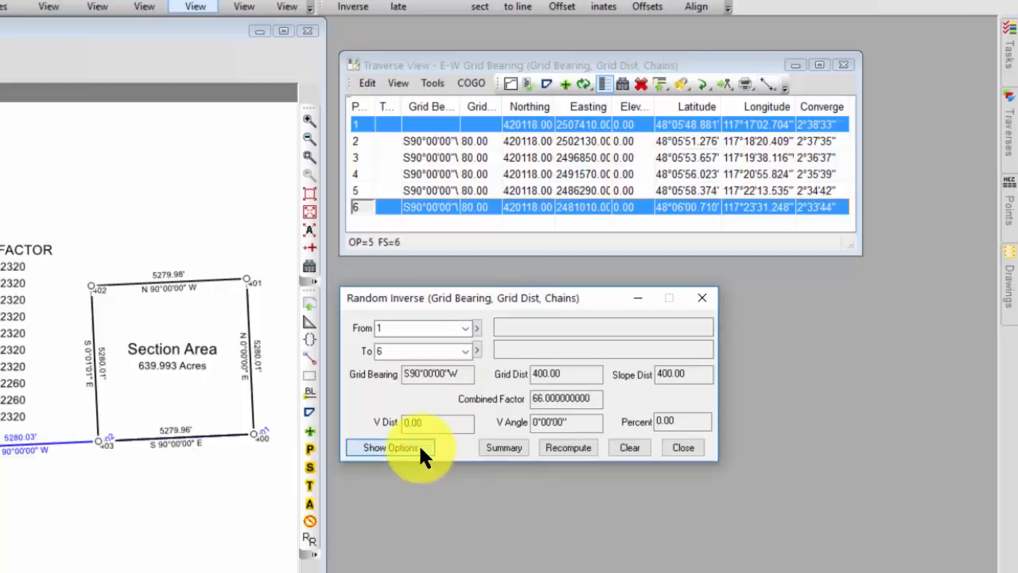
left_click(703, 296)
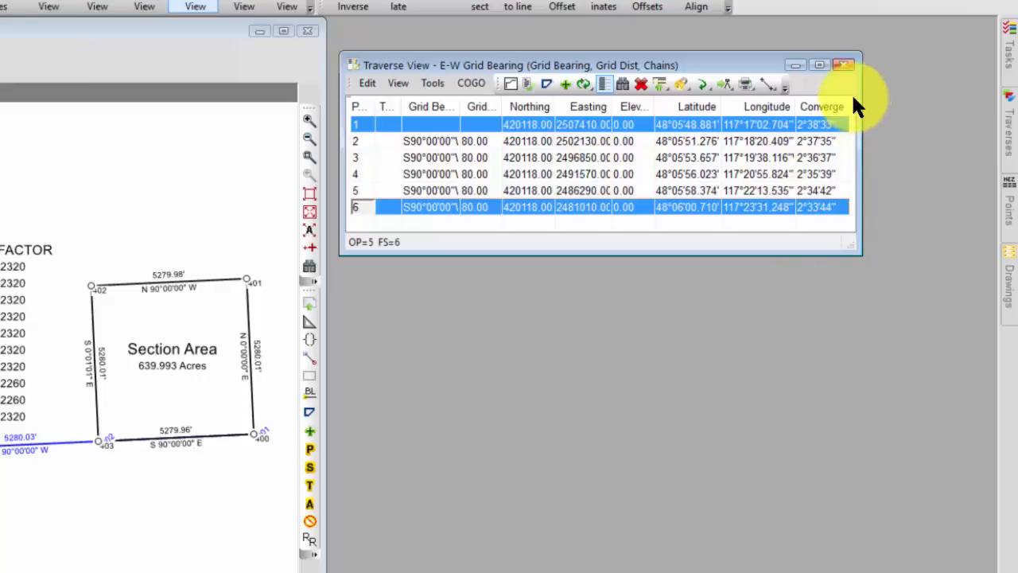
left_click(845, 65)
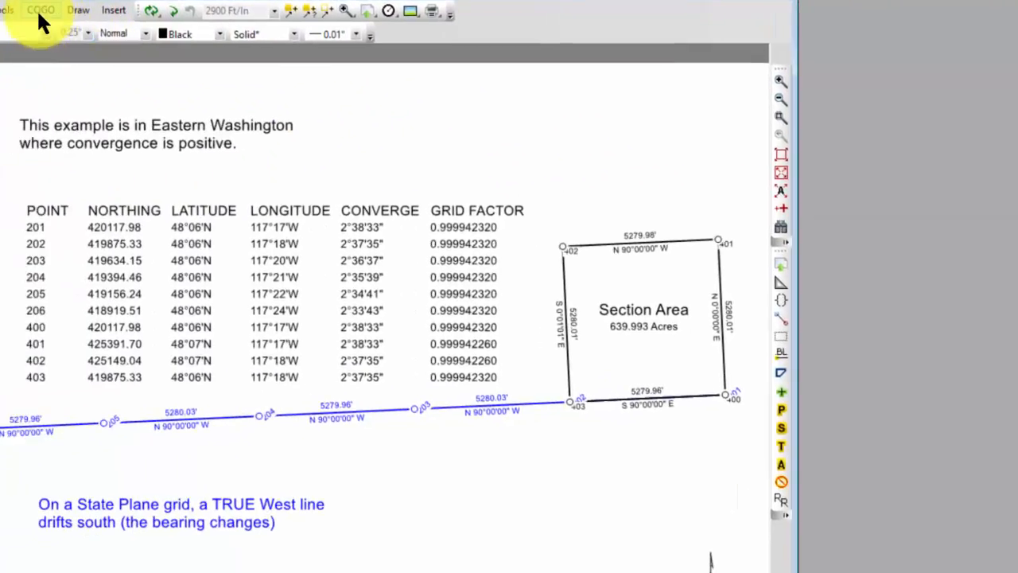
Step: Look through the COGO routines available in the drawing and dismiss the list
left_click(37, 11)
right_click(444, 113)
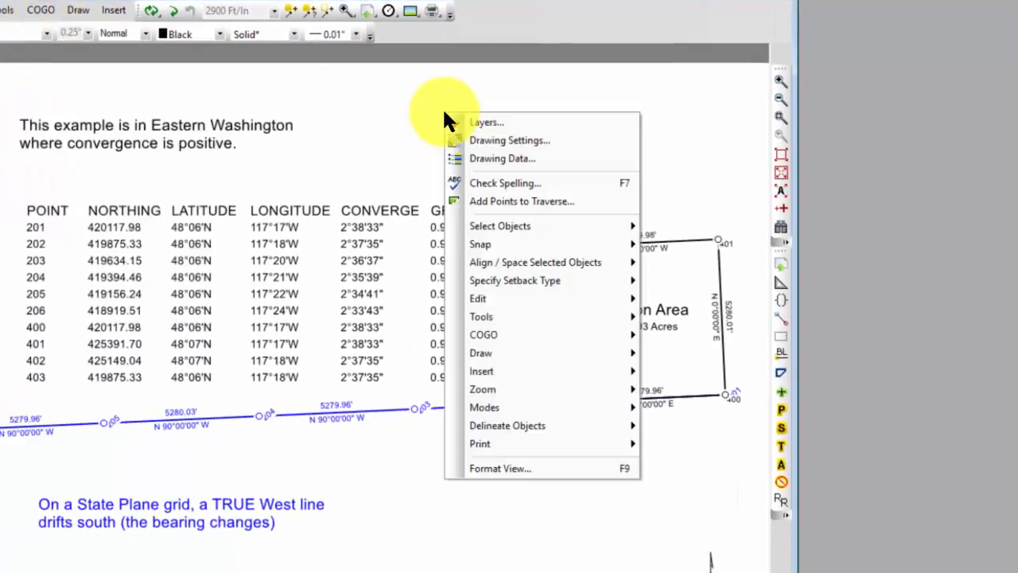
mouse_move(500, 334)
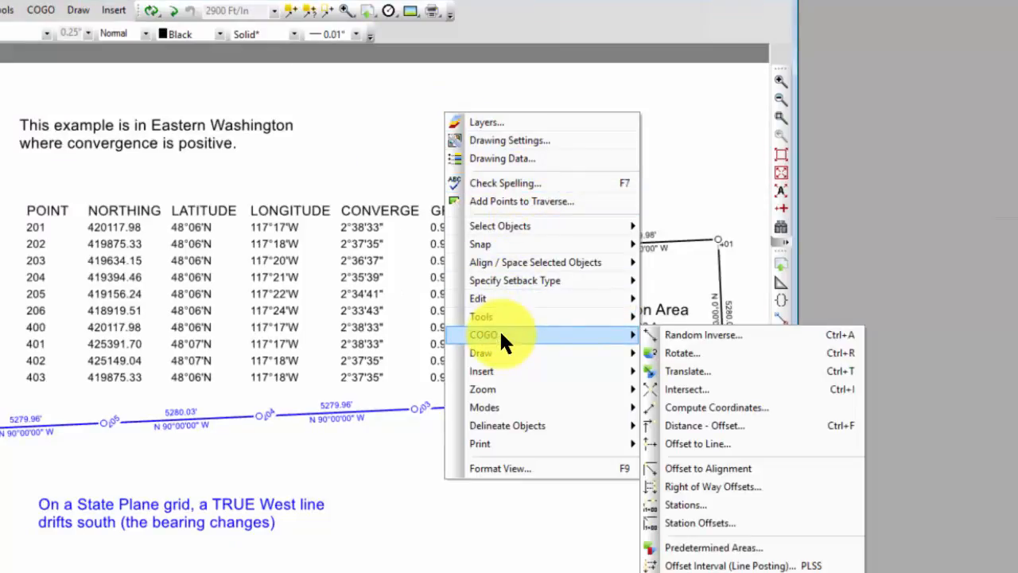
left_click(668, 106)
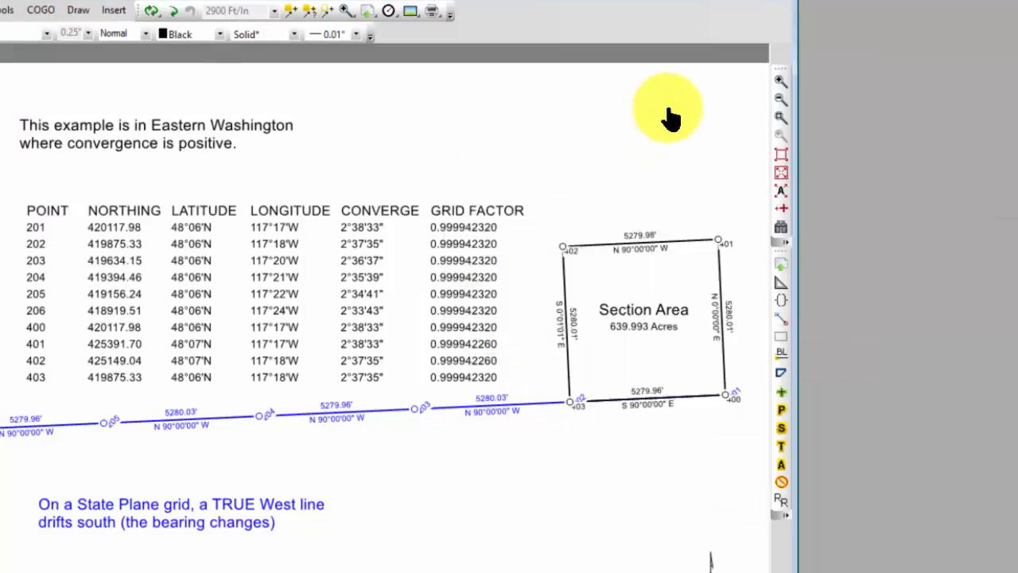
Step: Select the labels of points 401 and 402 on the Section Area and run a Random Inverse from 402 to 401 in the drawing
left_click(291, 11)
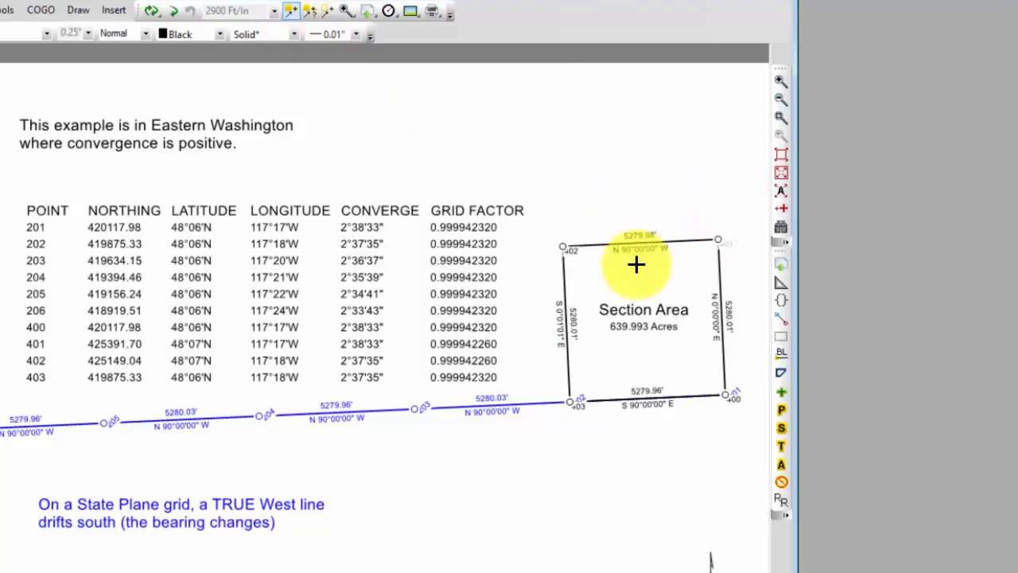
mouse_move(578, 253)
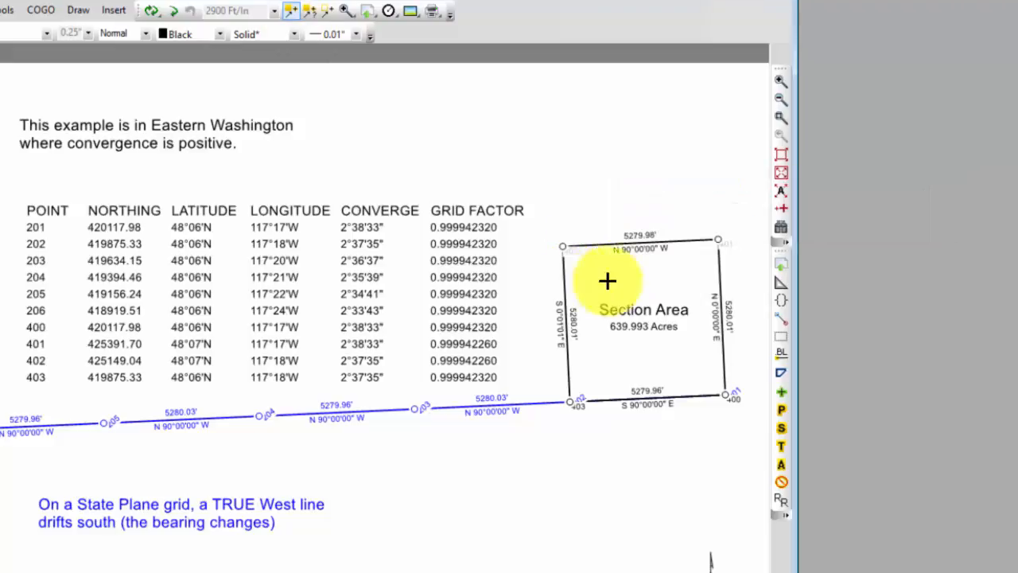
key("Escape")
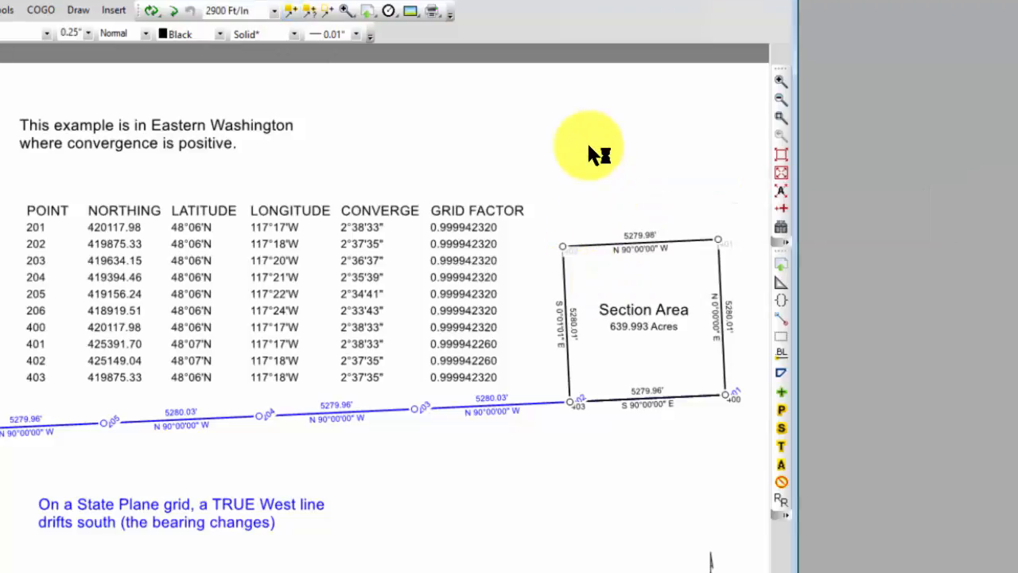
right_click(563, 188)
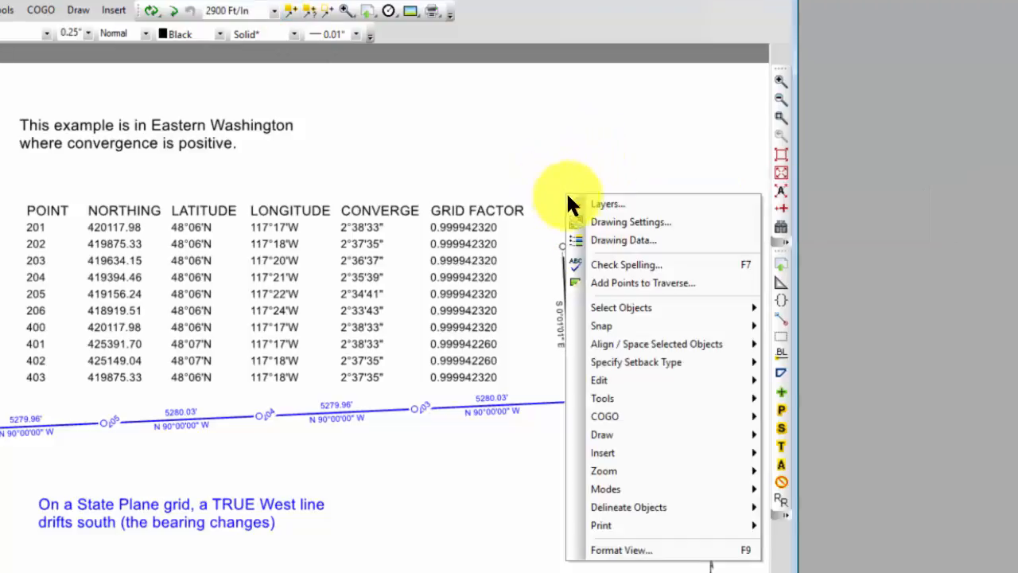
mouse_move(617, 414)
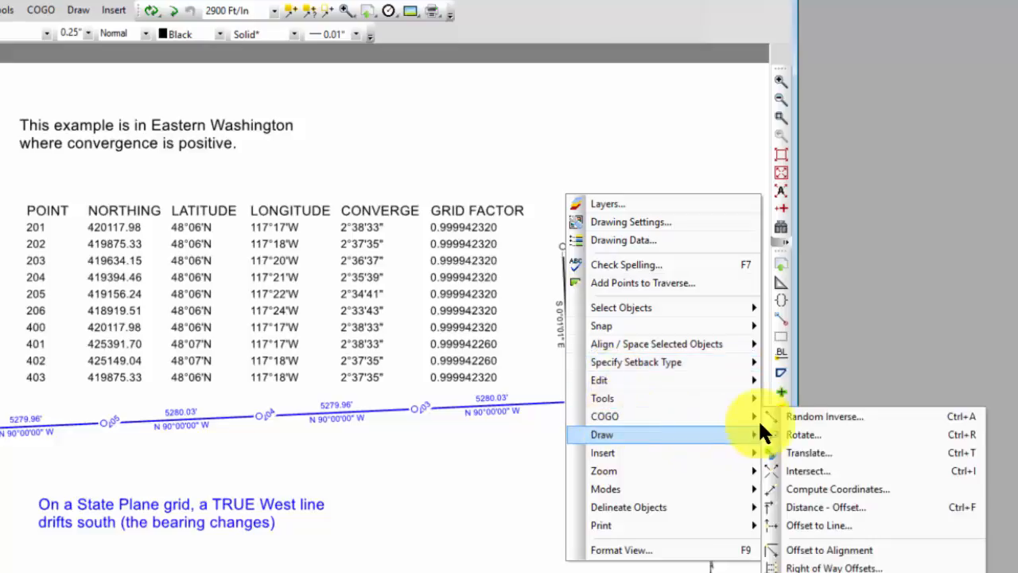
left_click(790, 415)
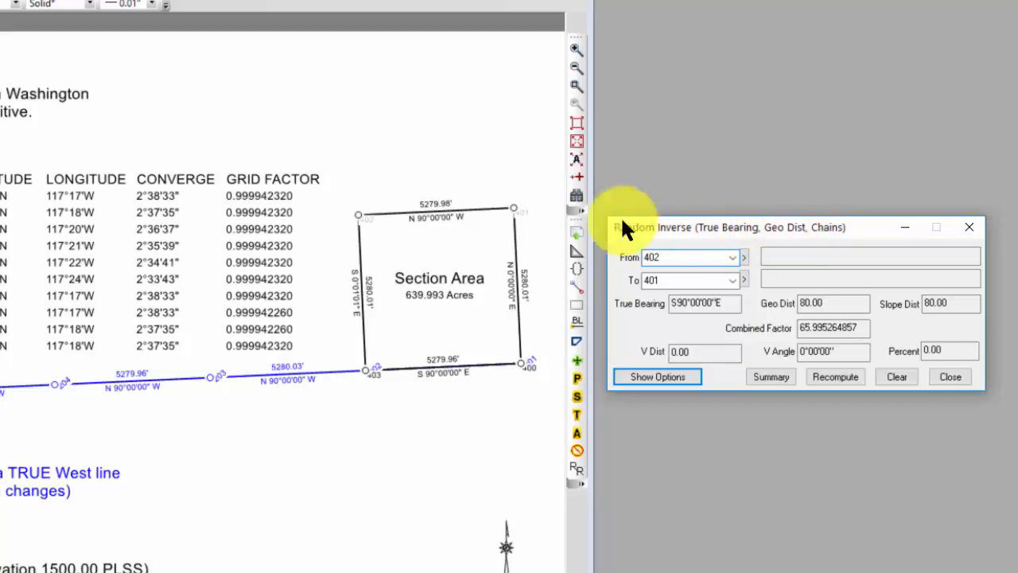
Step: Review the units, distance and direction options in the drawing settings without changing them, and close the Random Inverse
left_click(390, 133)
right_click(390, 132)
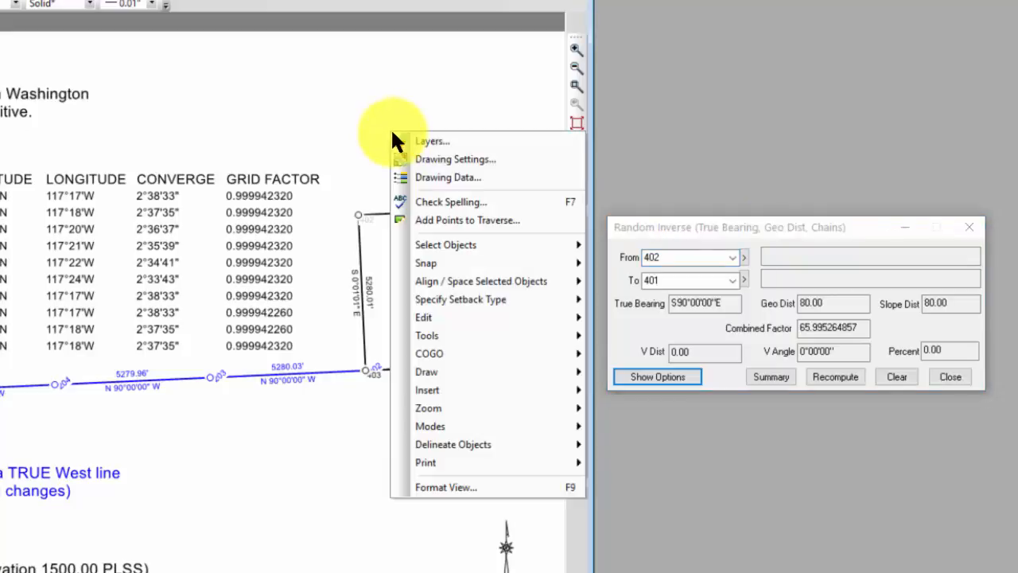
left_click(450, 156)
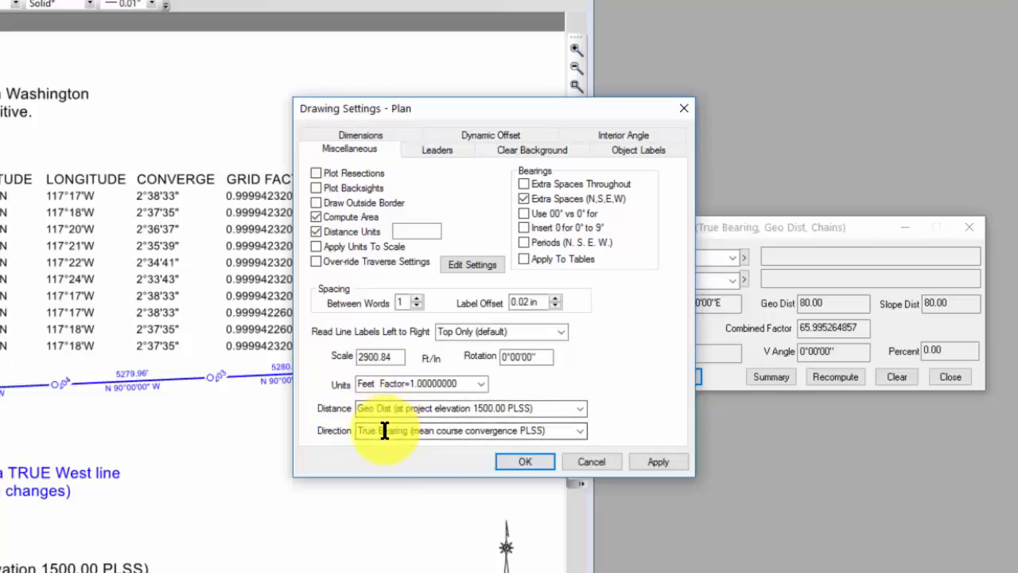
left_click(589, 464)
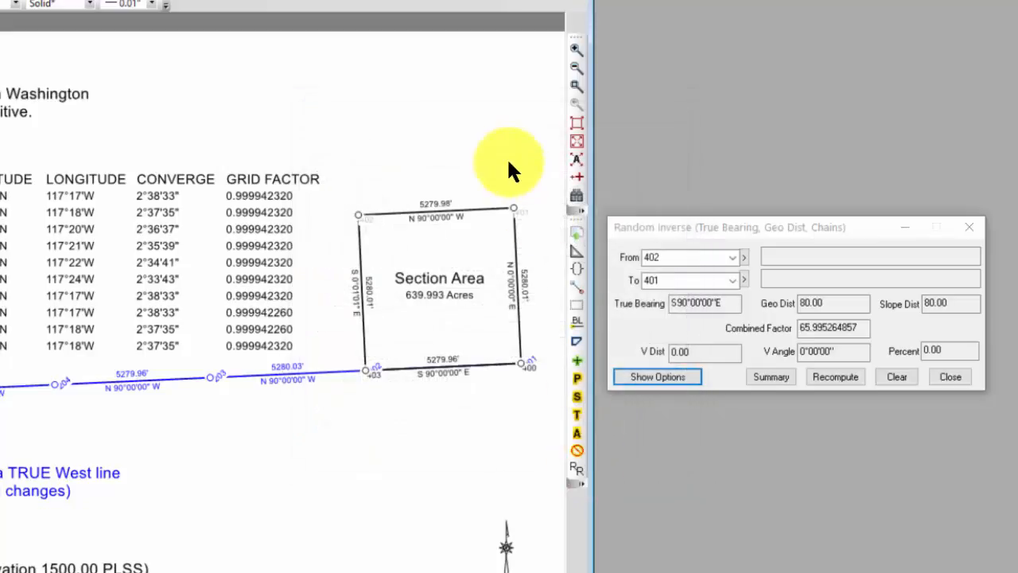
left_click(696, 233)
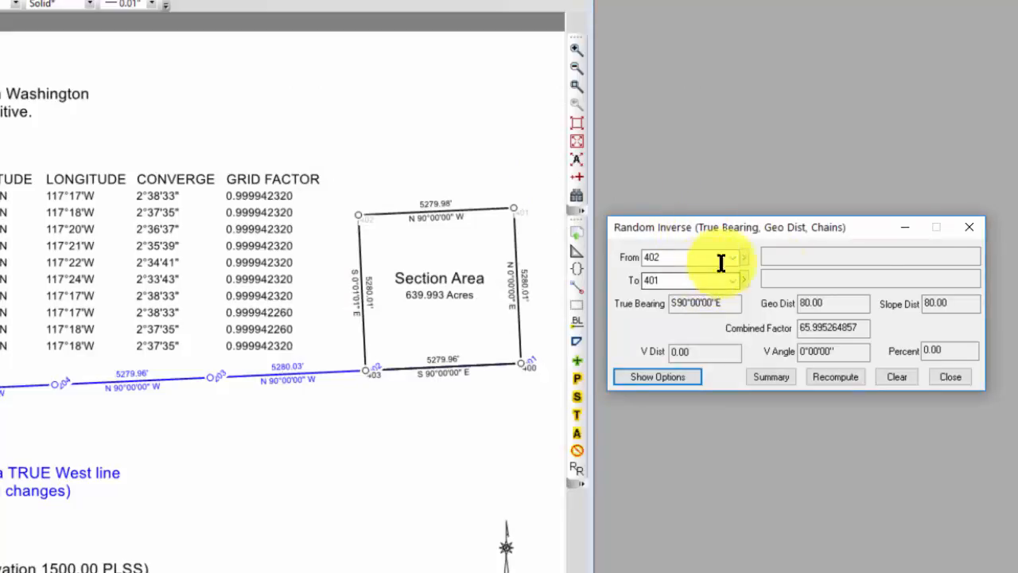
left_click(969, 227)
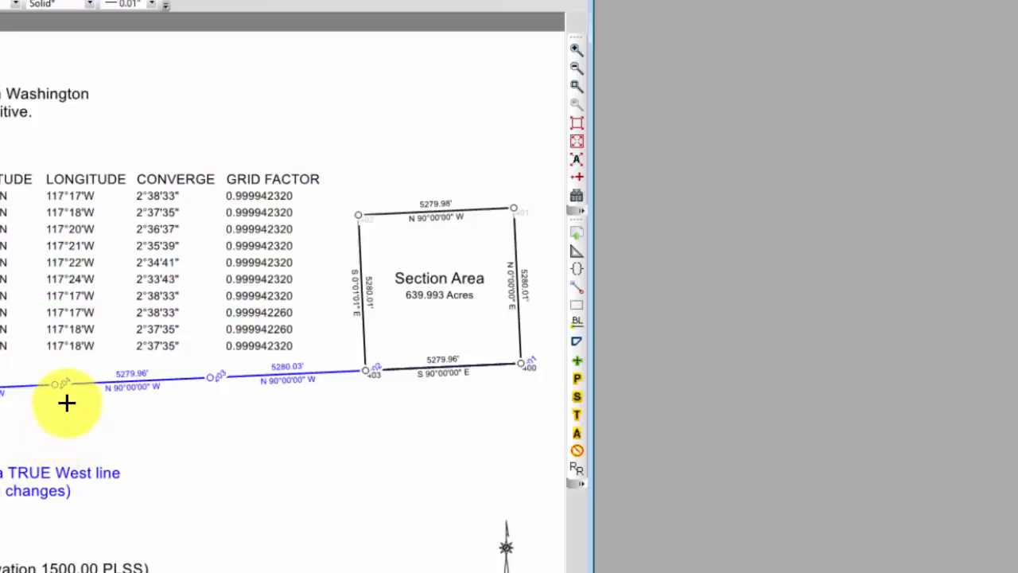
Step: Run Compute Coordinates for point 204 of the E-W True Bearing traverse, examine its fields, and close the routine and the drawing
mouse_move(59, 382)
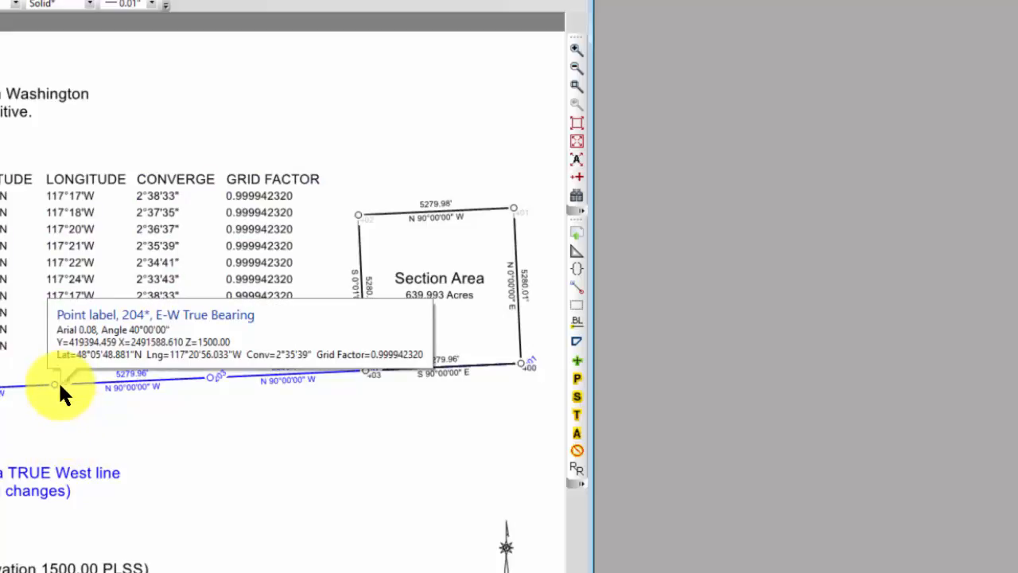
right_click(60, 384)
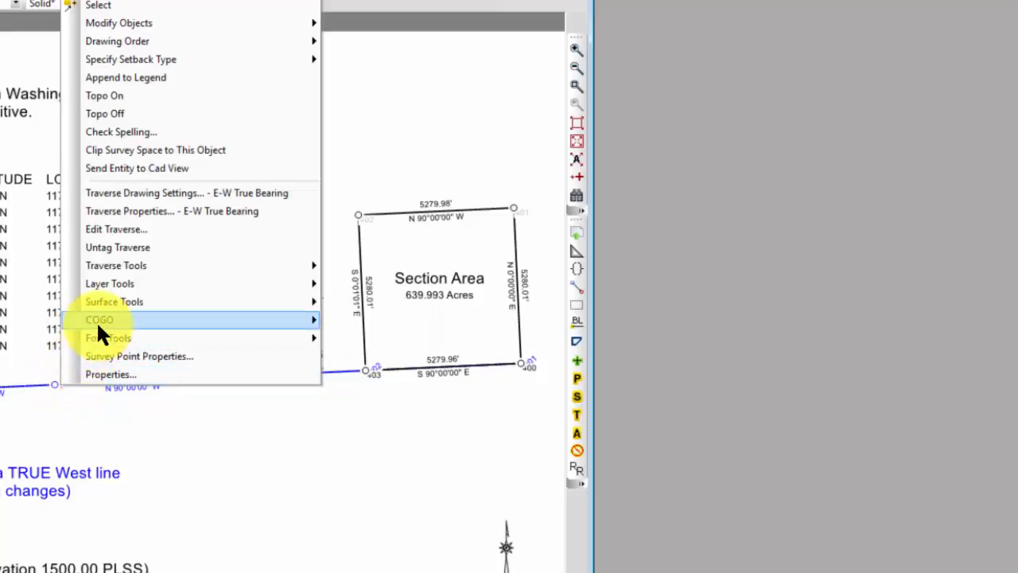
mouse_move(99, 325)
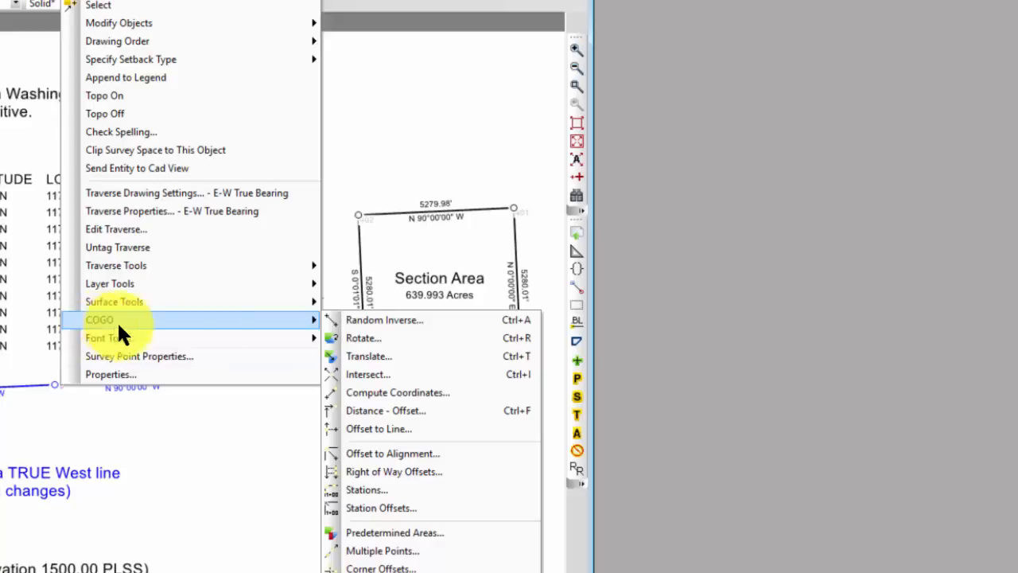
left_click(397, 392)
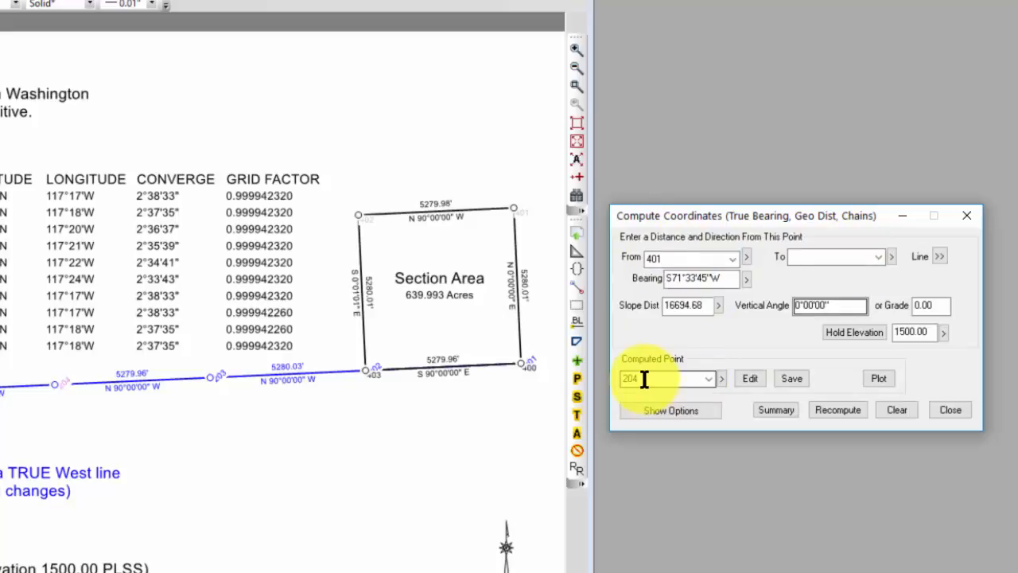
left_click(967, 214)
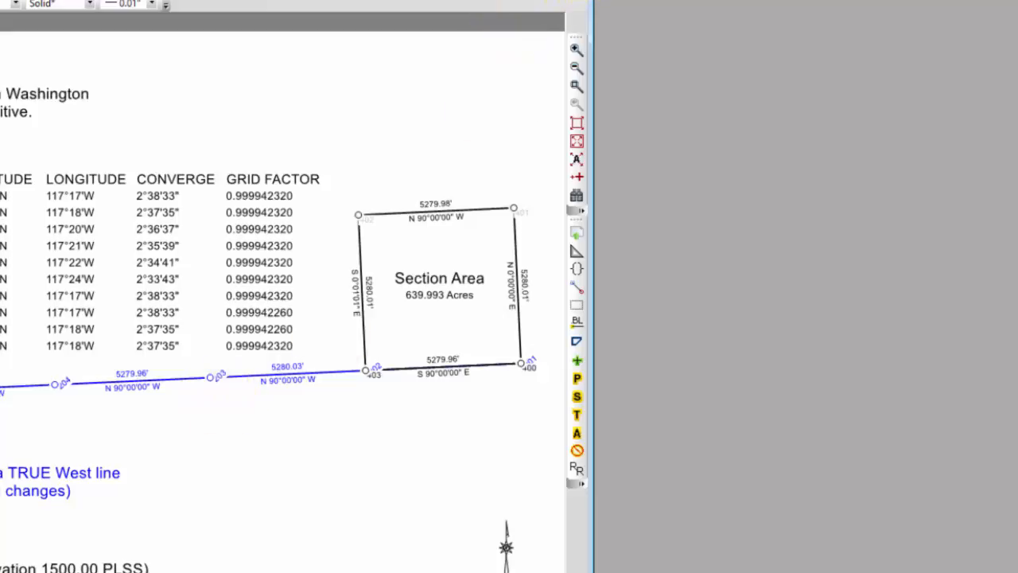
left_click(575, 1)
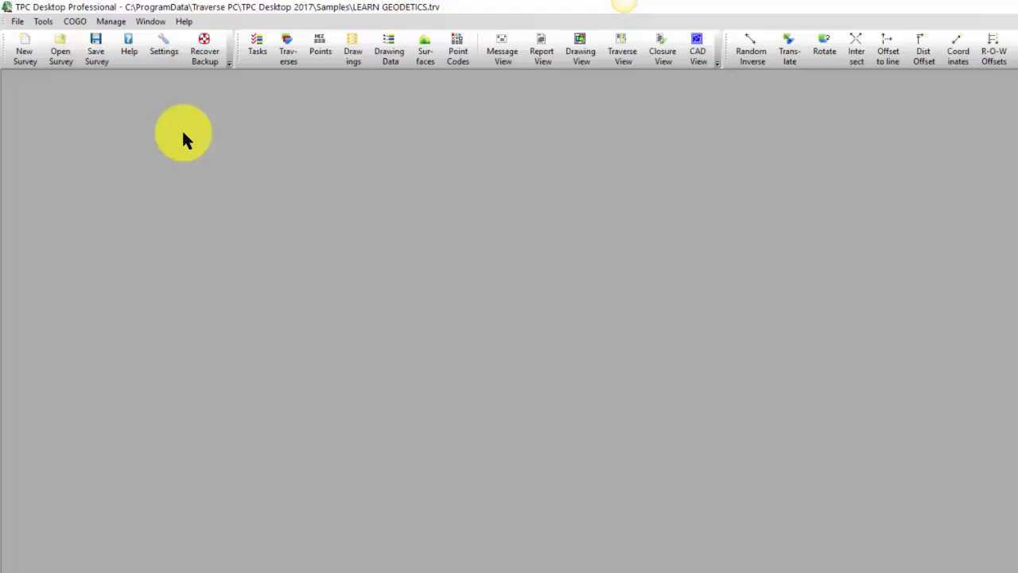
Step: Run a Random Inverse from point 402 to point 401 with no view open, and close it
left_click(75, 22)
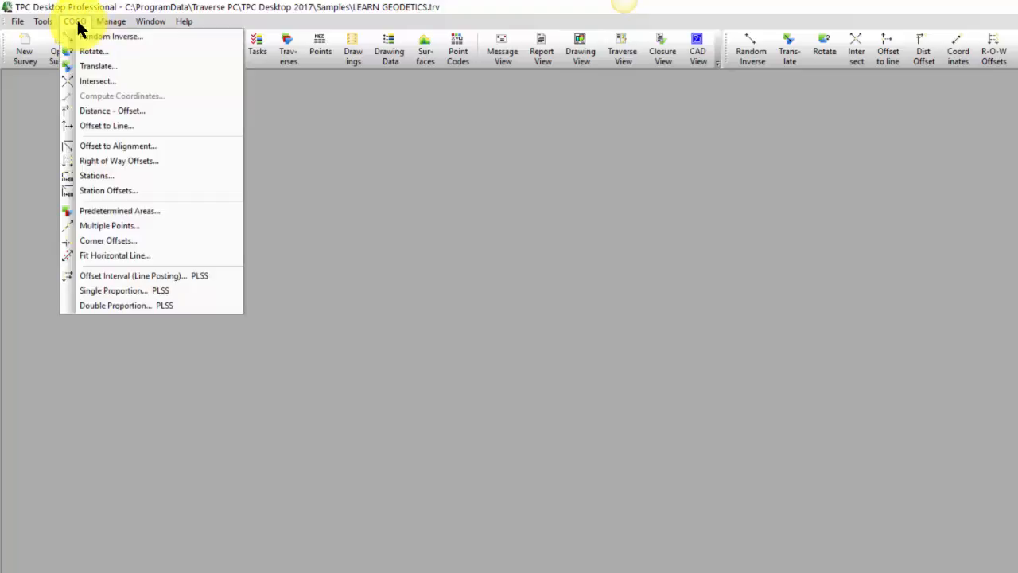
left_click(94, 36)
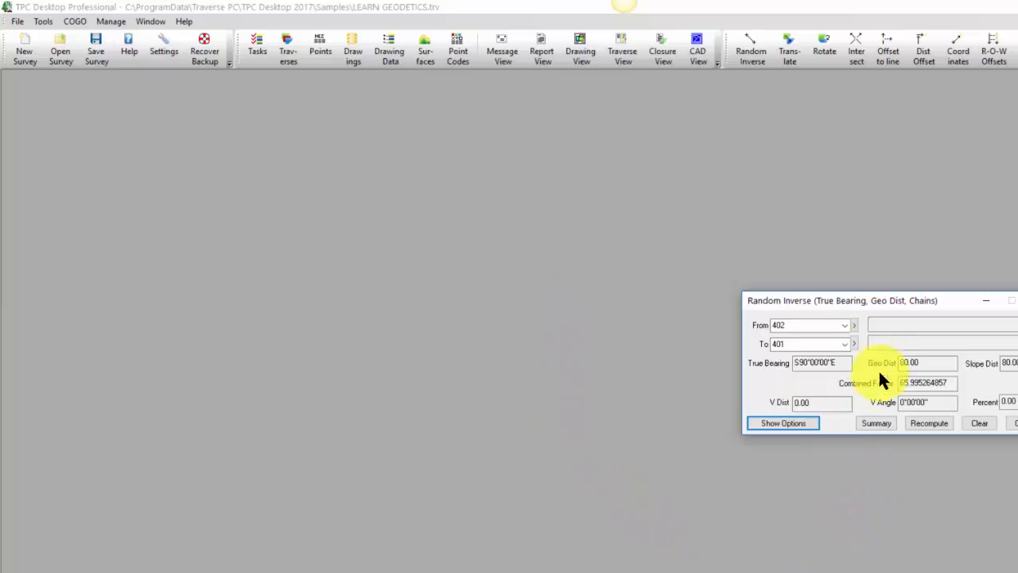
left_click(782, 343)
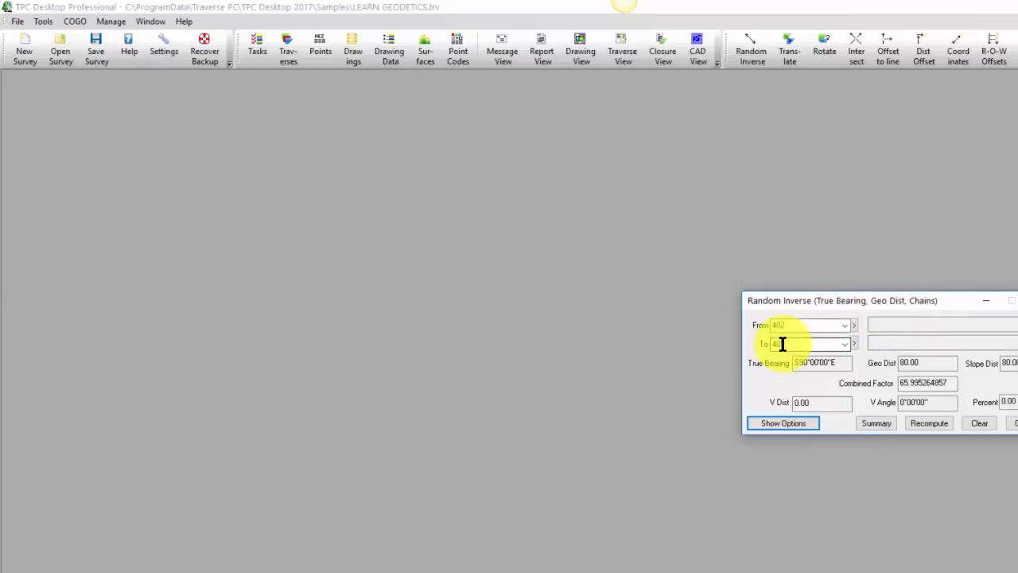
type("401")
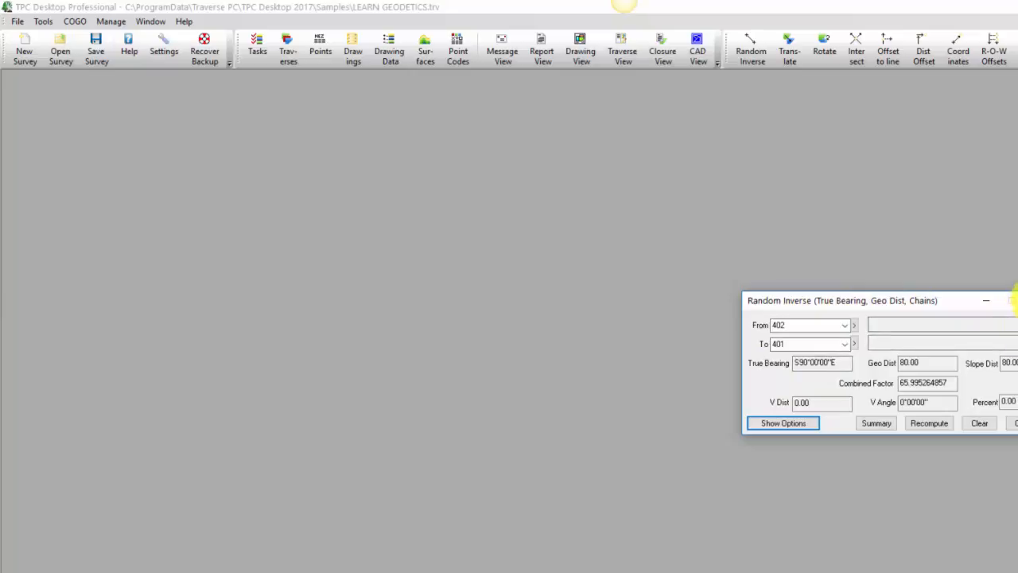
left_click(1015, 300)
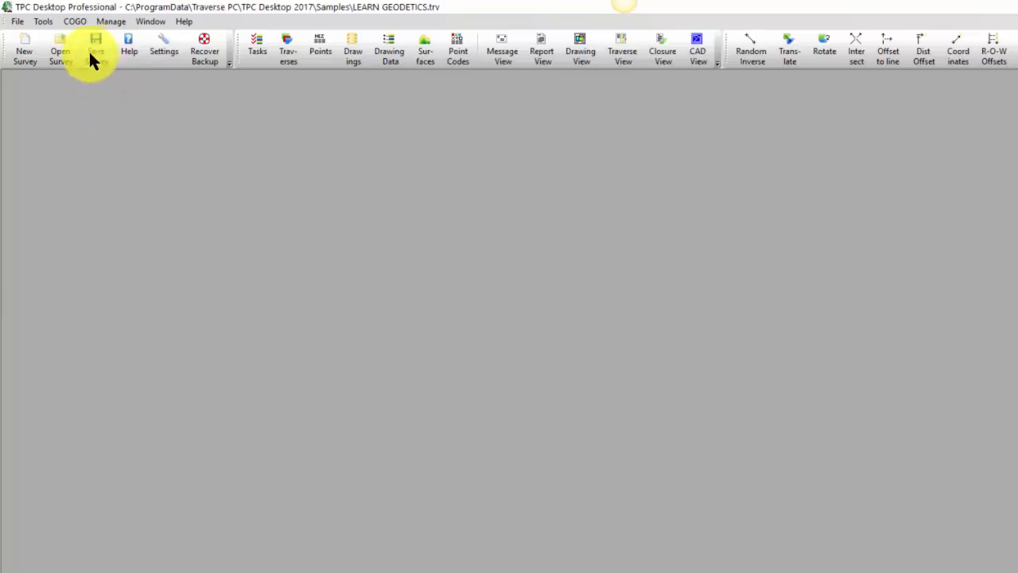
Step: Reopen and close Random Inverse, examine the Translate options for the Entire Survey, and close Translate
left_click(750, 52)
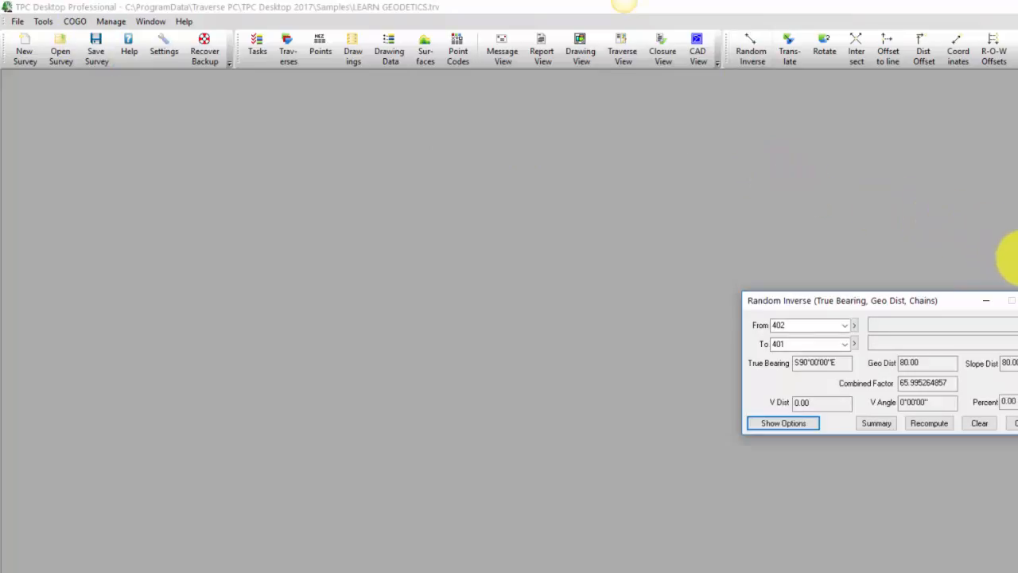
left_click(1017, 302)
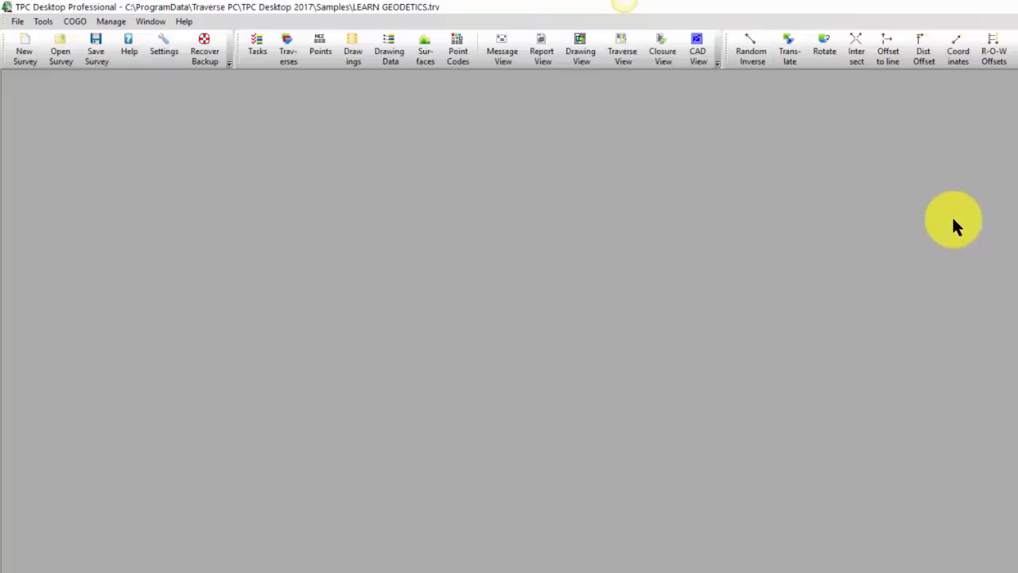
left_click(791, 51)
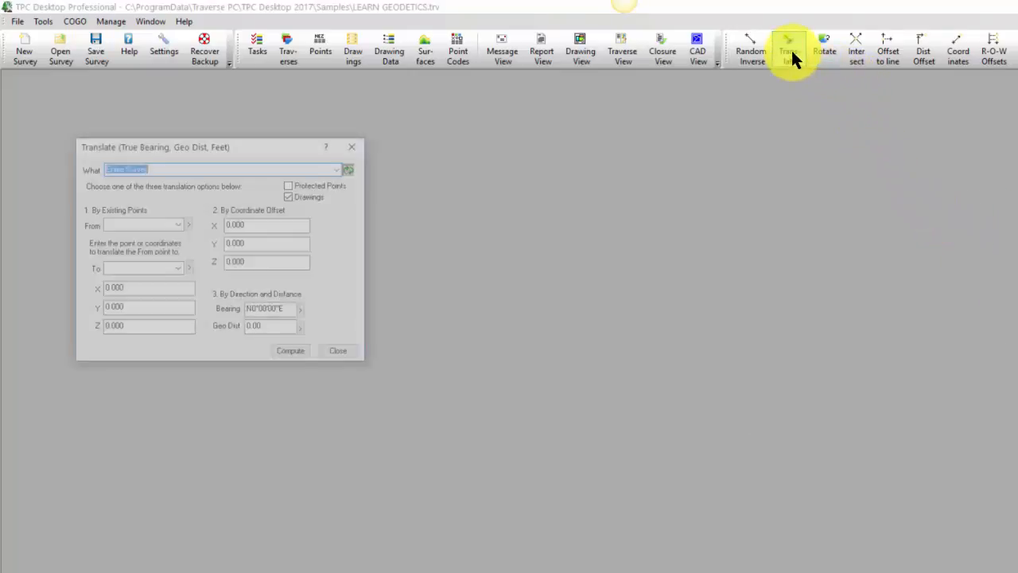
left_click_drag(300, 146, 916, 109)
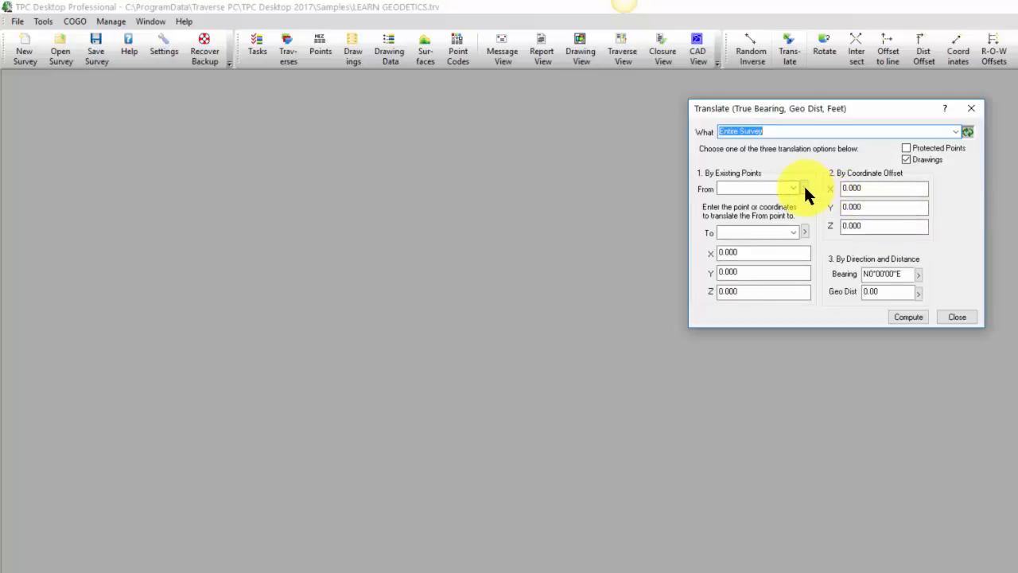
left_click(970, 110)
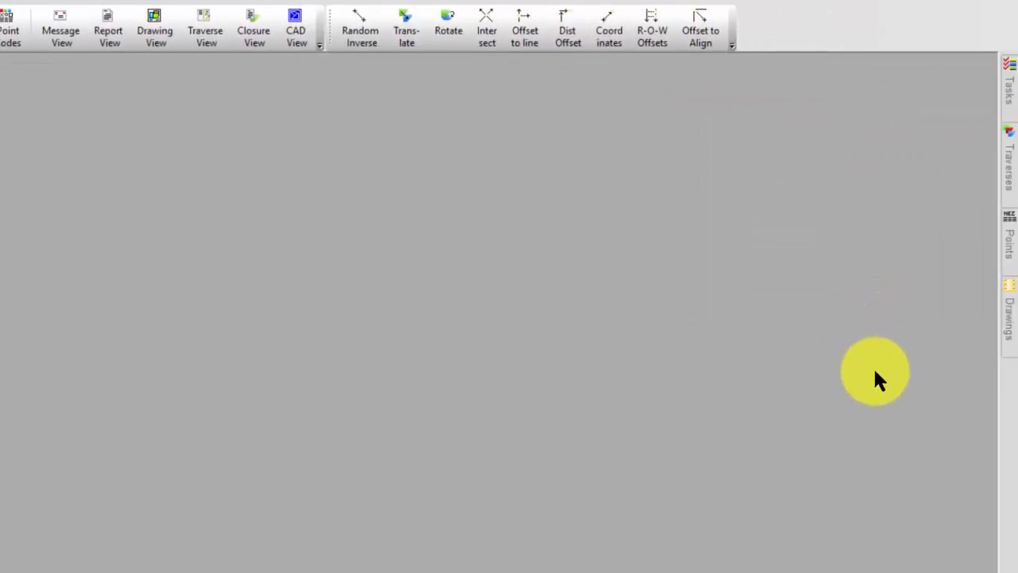
Step: Show the traverse list permanently and select the four traverses from E-W Constant Latitude through Section Area
left_click(1008, 171)
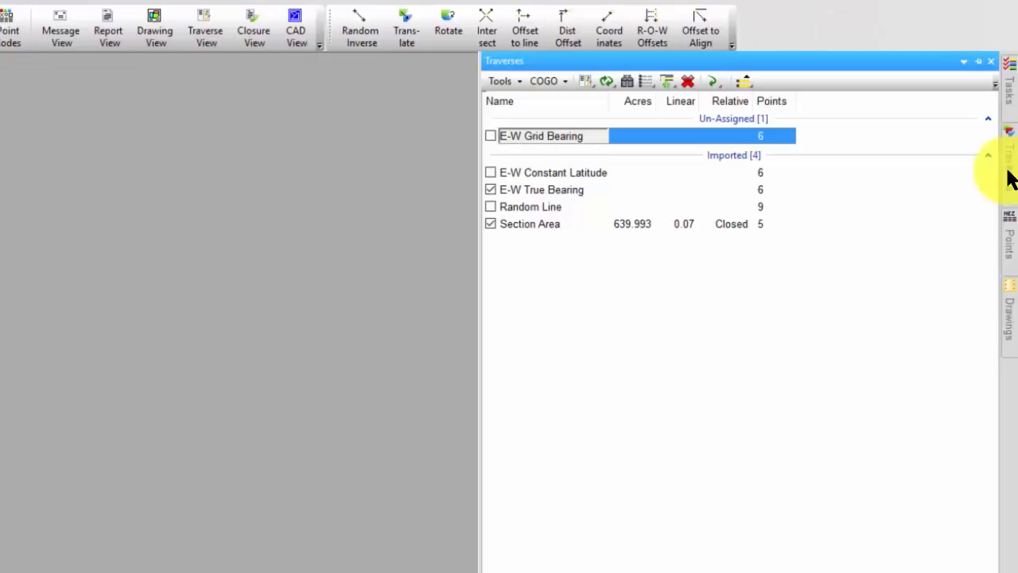
left_click(978, 61)
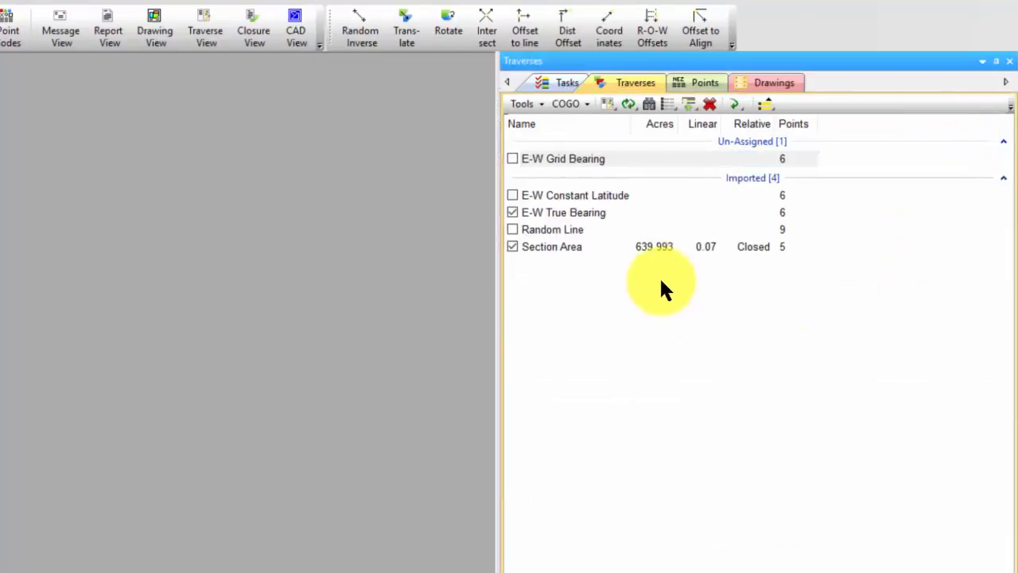
left_click(589, 200)
left_click(569, 248, "shift")
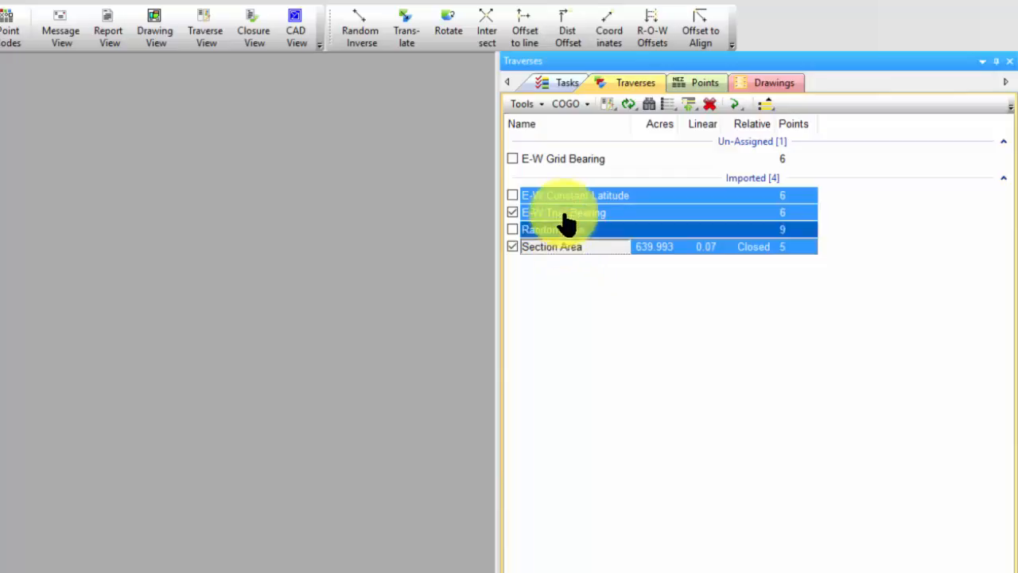
Step: Start Translate for the selected traverses, examine what can be translated, keep 4 Selected items in Traverse Manager, and close the routine
left_click(411, 34)
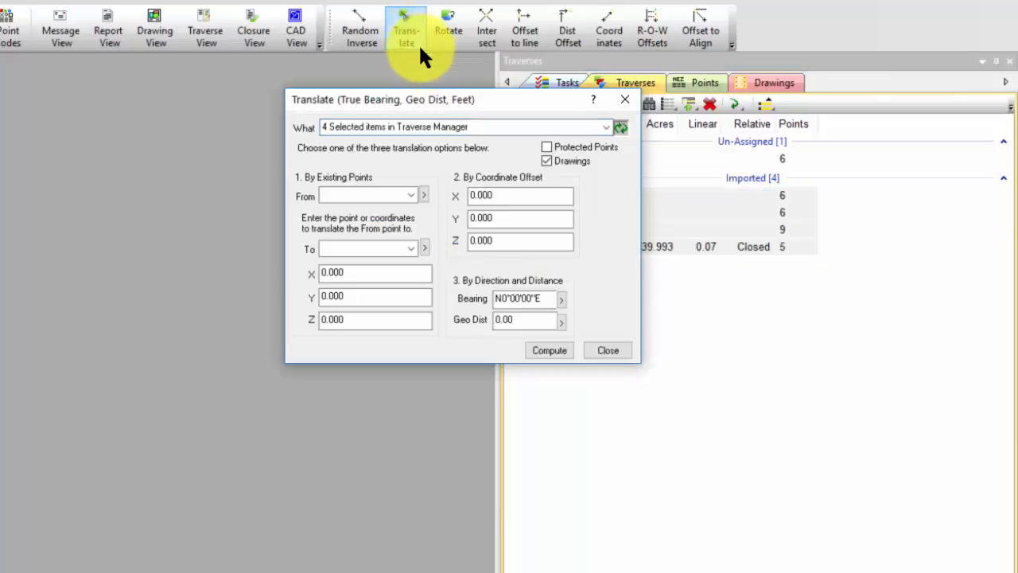
left_click_drag(436, 99, 280, 108)
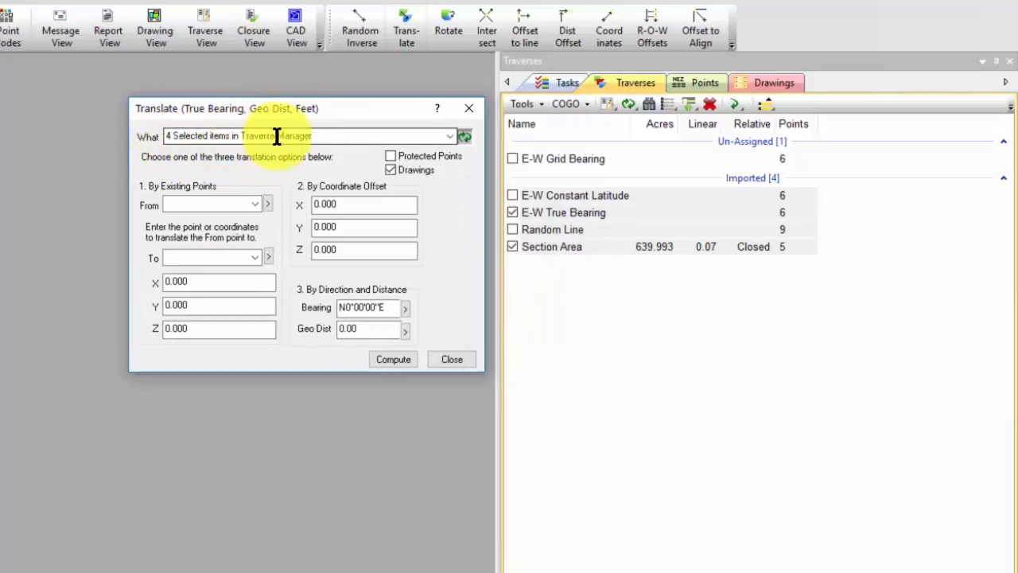
left_click(449, 136)
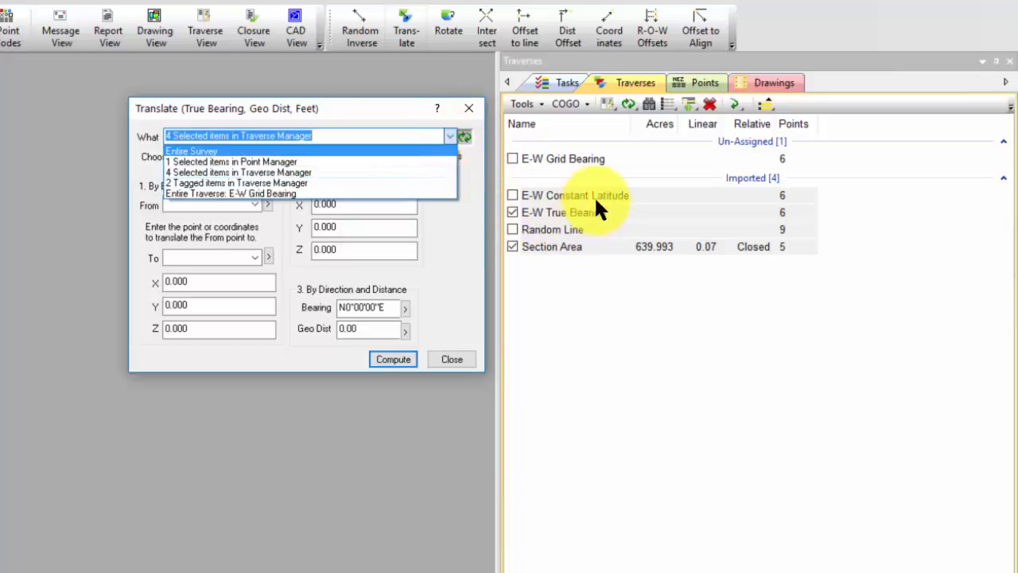
left_click(212, 173)
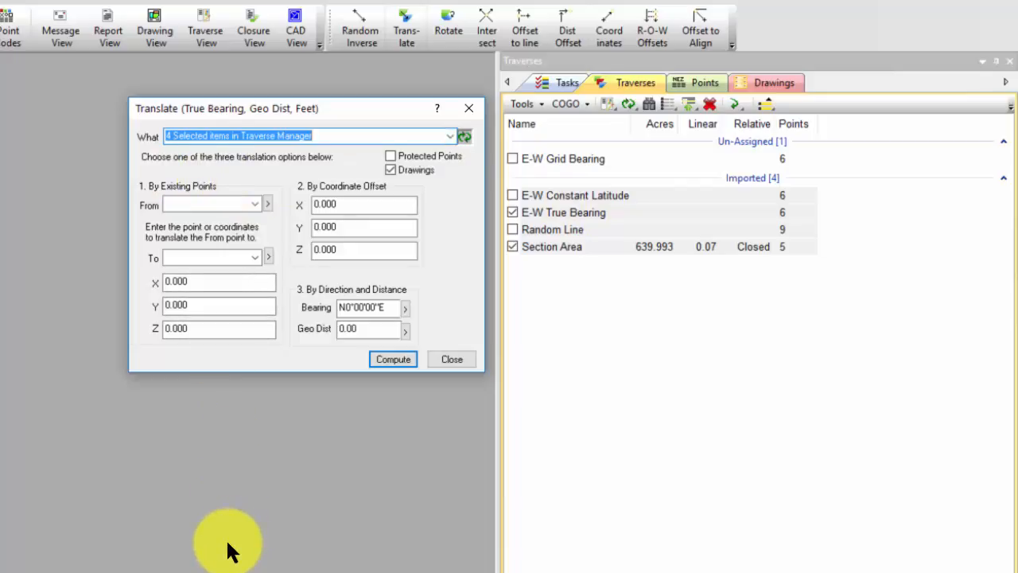
left_click(468, 108)
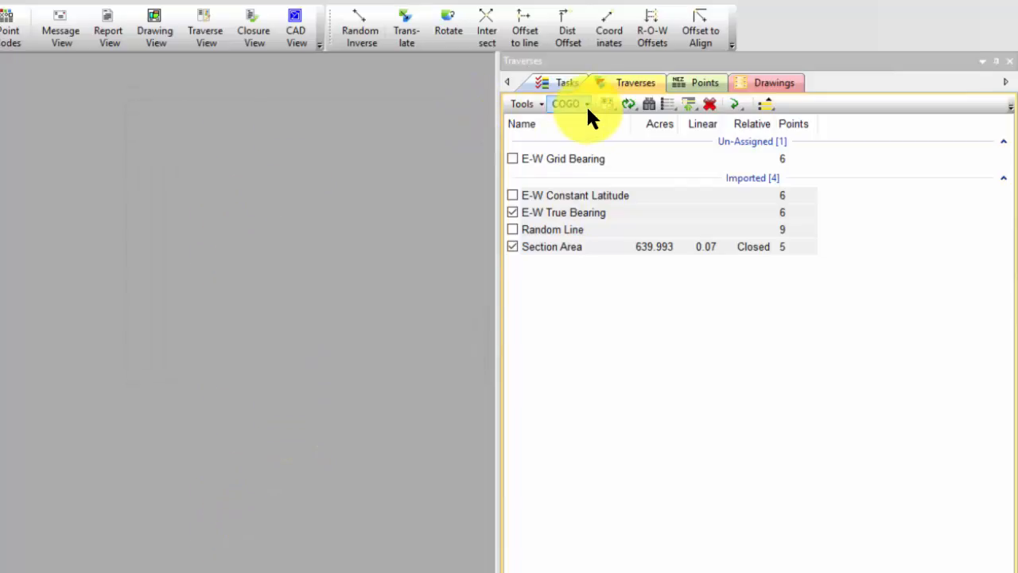
Step: Start Translate again for the four selected traverses, examine its translation options, and close the routine
left_click(586, 102)
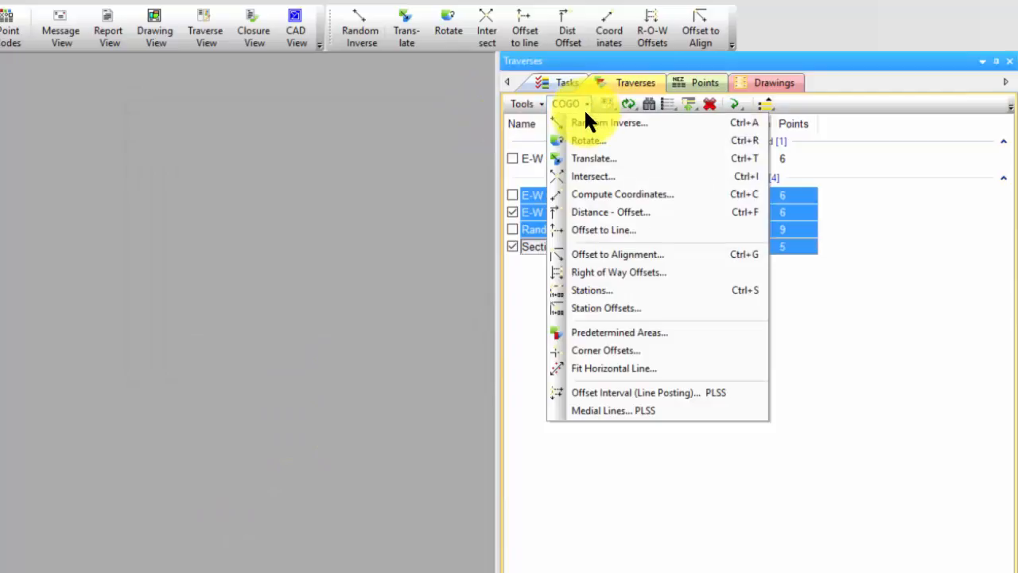
left_click(590, 156)
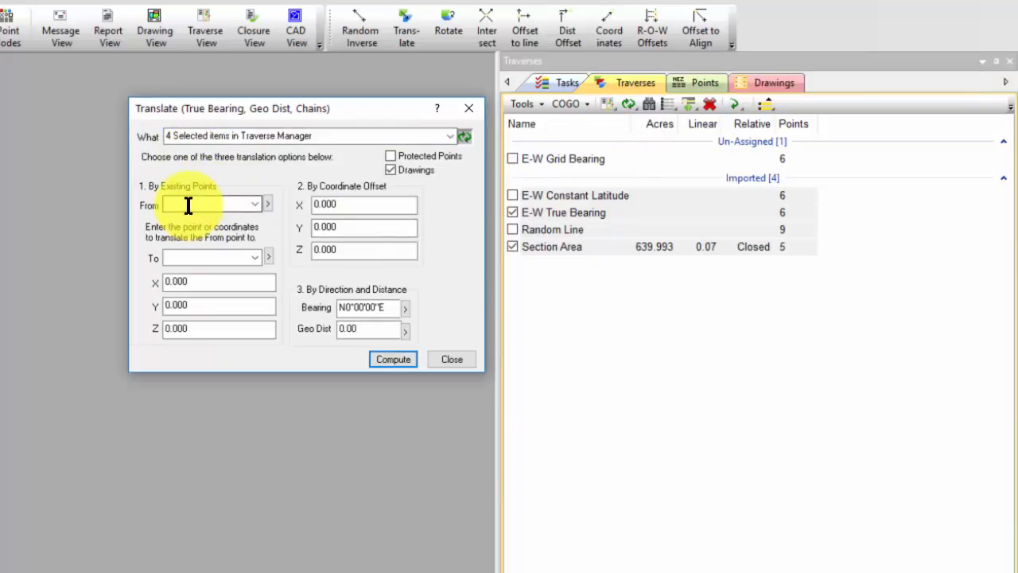
left_click(468, 111)
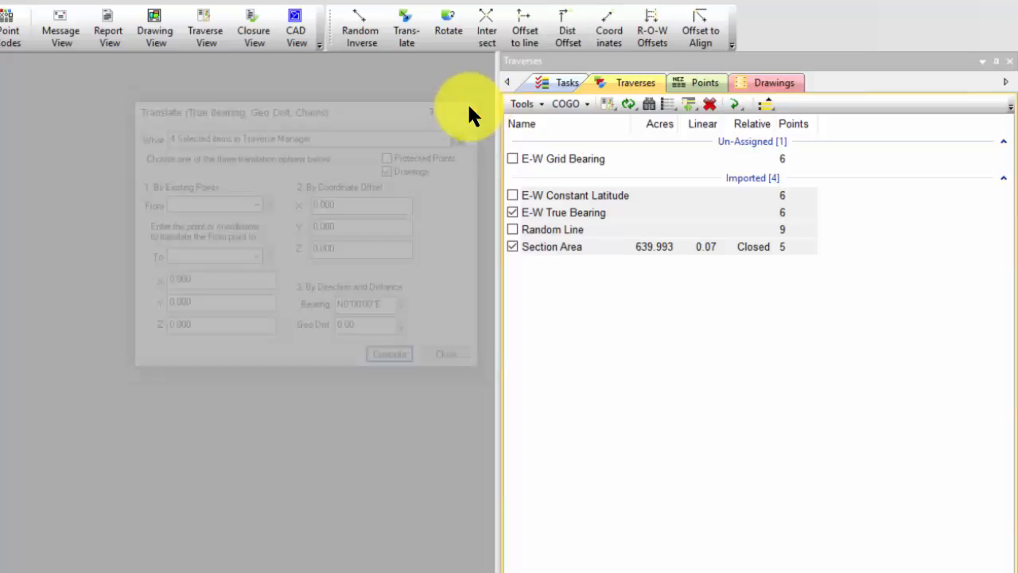
Step: Start Rotate for the four selected traverses and set the rotation point to 201
left_click(448, 36)
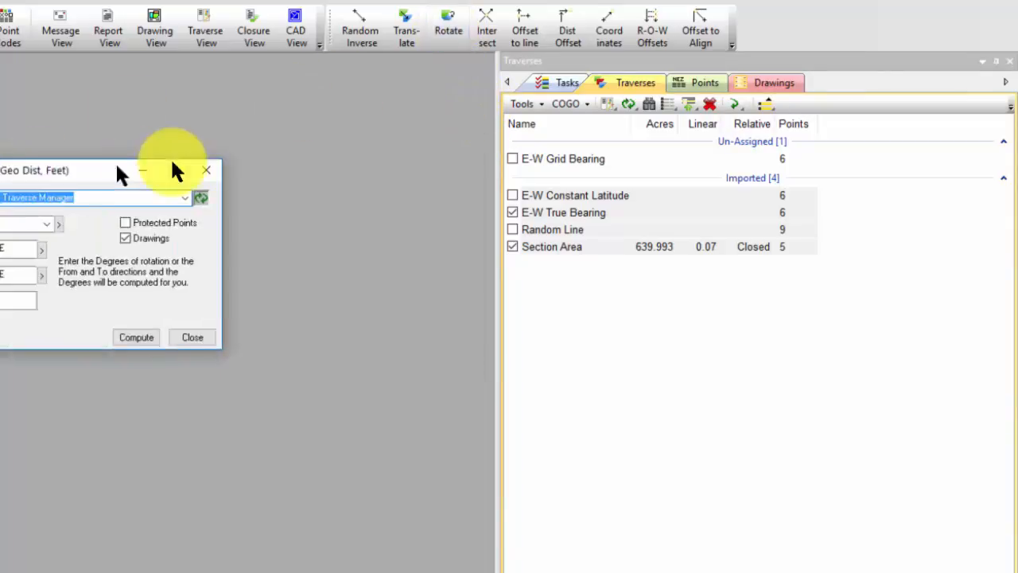
left_click_drag(175, 170, 362, 145)
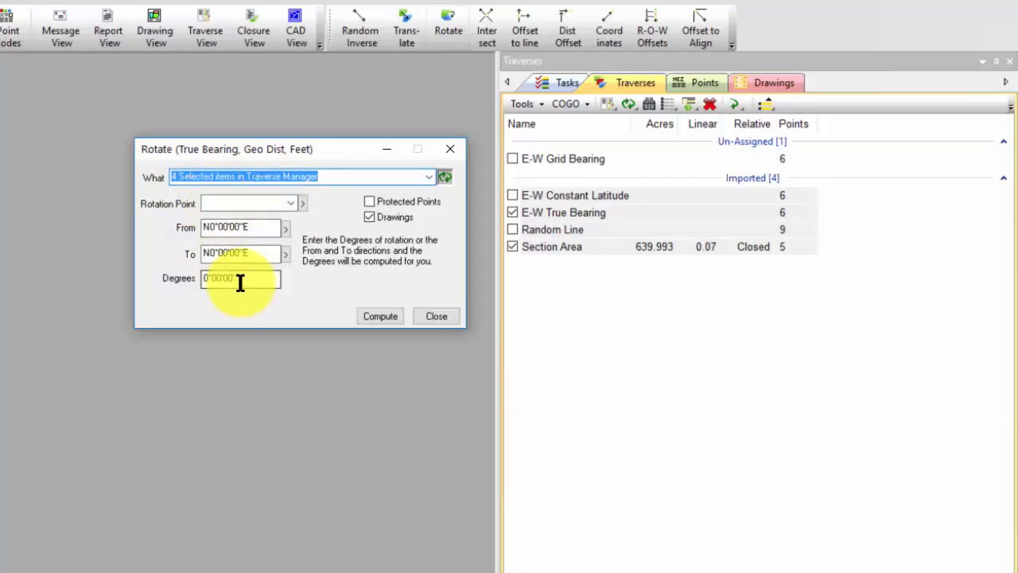
left_click(226, 201)
type("201")
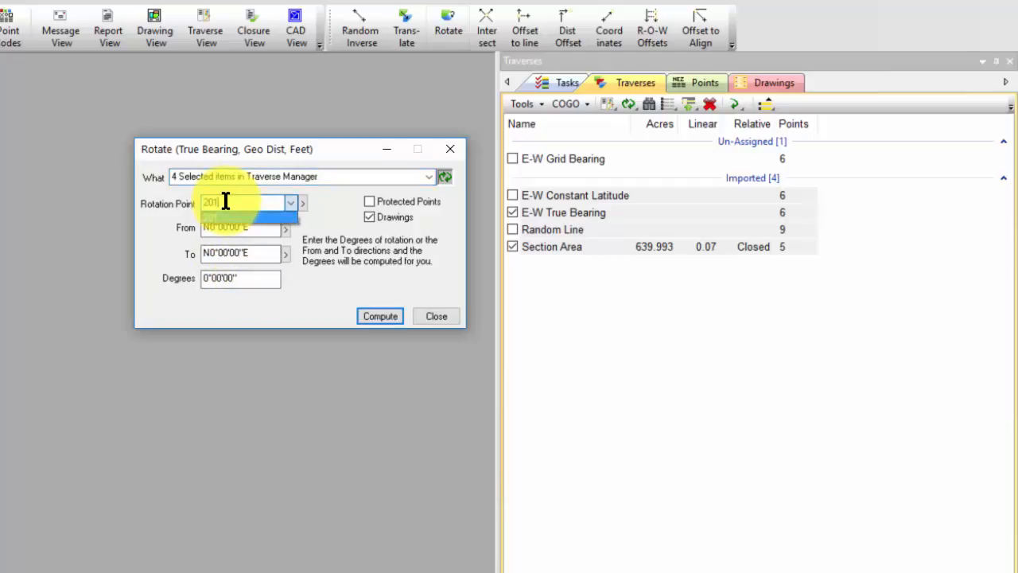
Step: Define the rotation from direction 201..204 to direction 401..402, and close Rotate without computing
key("Tab")
type("201")
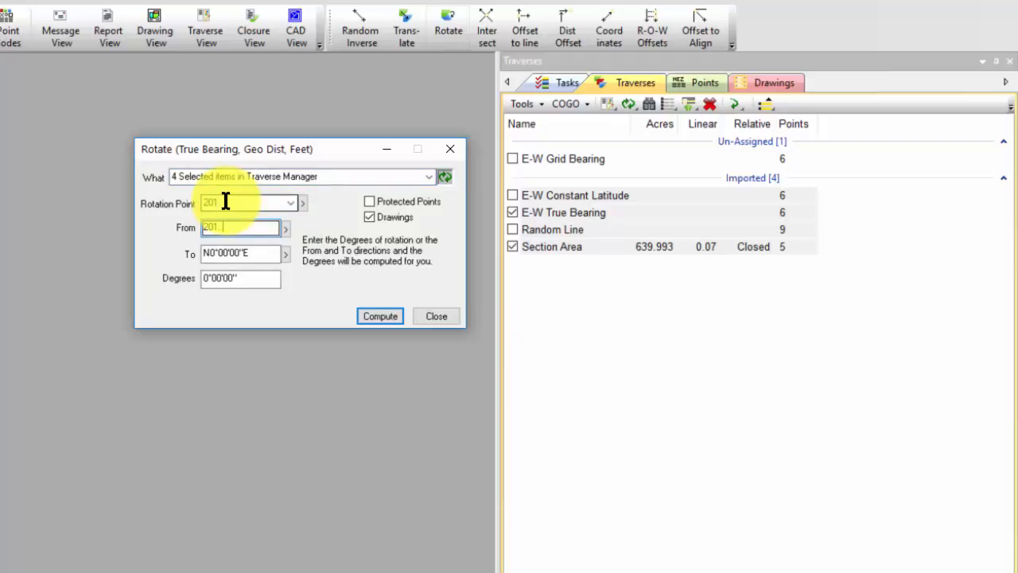
type("..204")
key("Tab")
type("40")
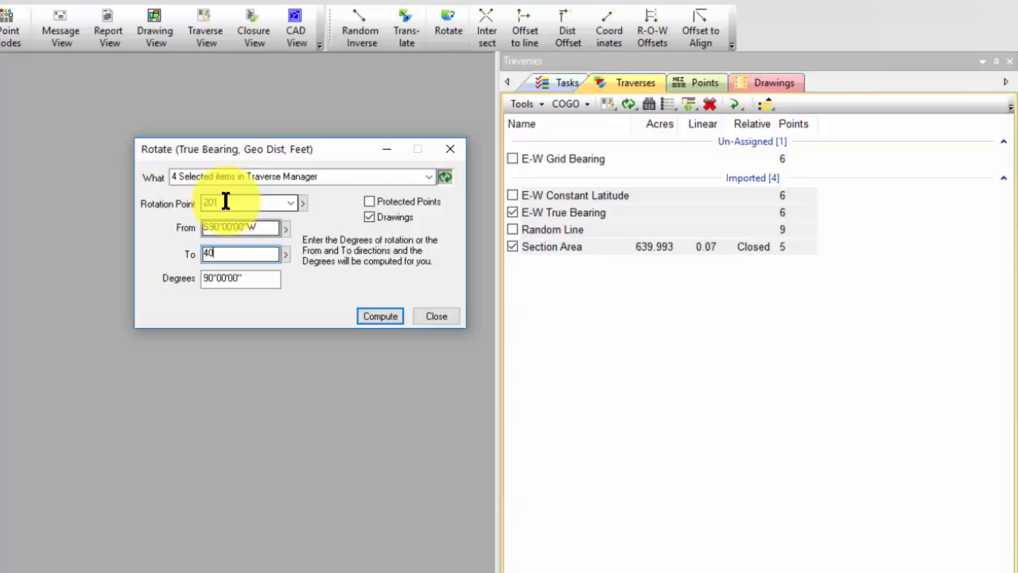
type("1..402")
key("Tab")
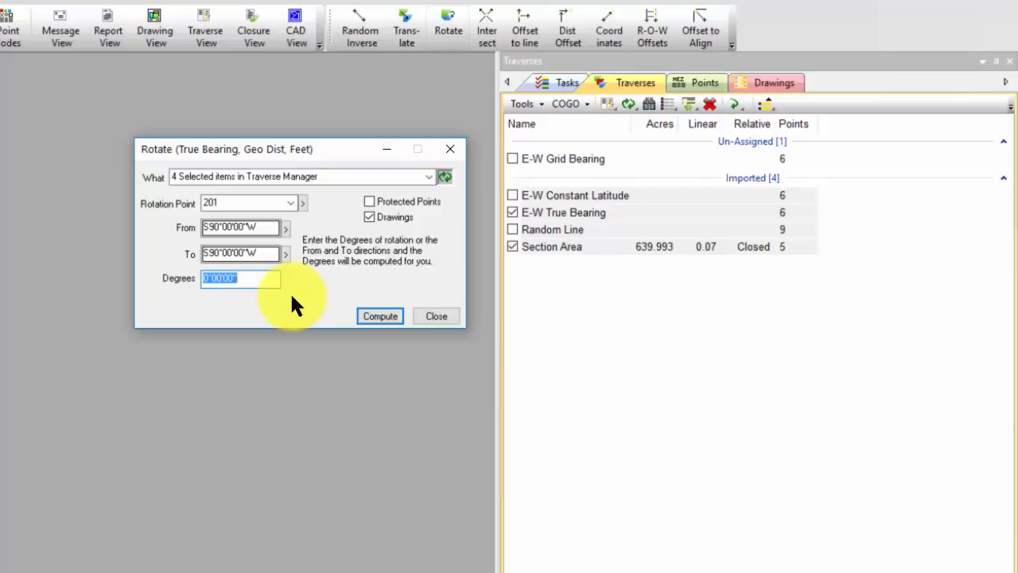
left_click(448, 148)
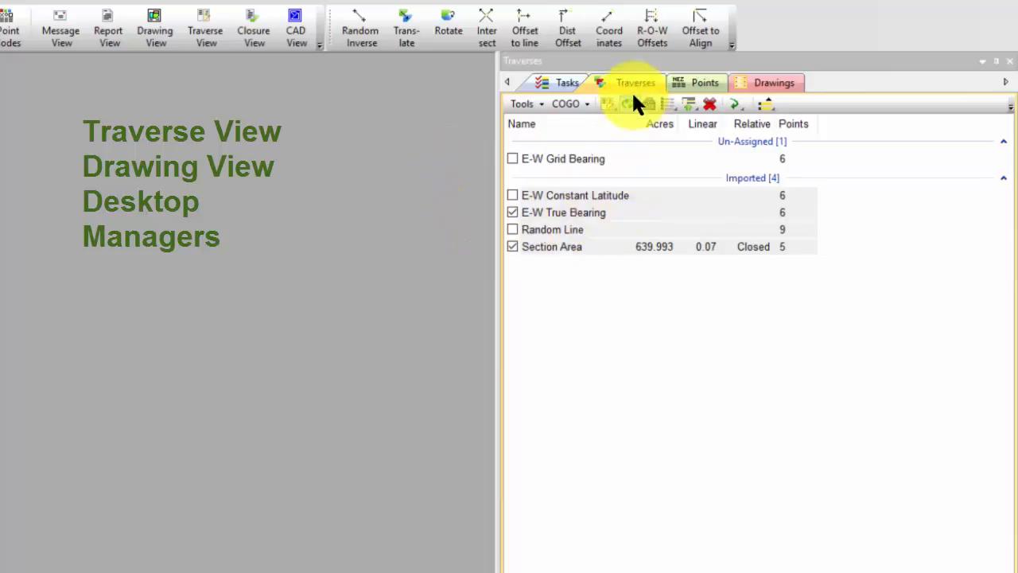
Step: Show the points list with its COGO routines and run a Random Inverse from point 100 to point 105
left_click(691, 82)
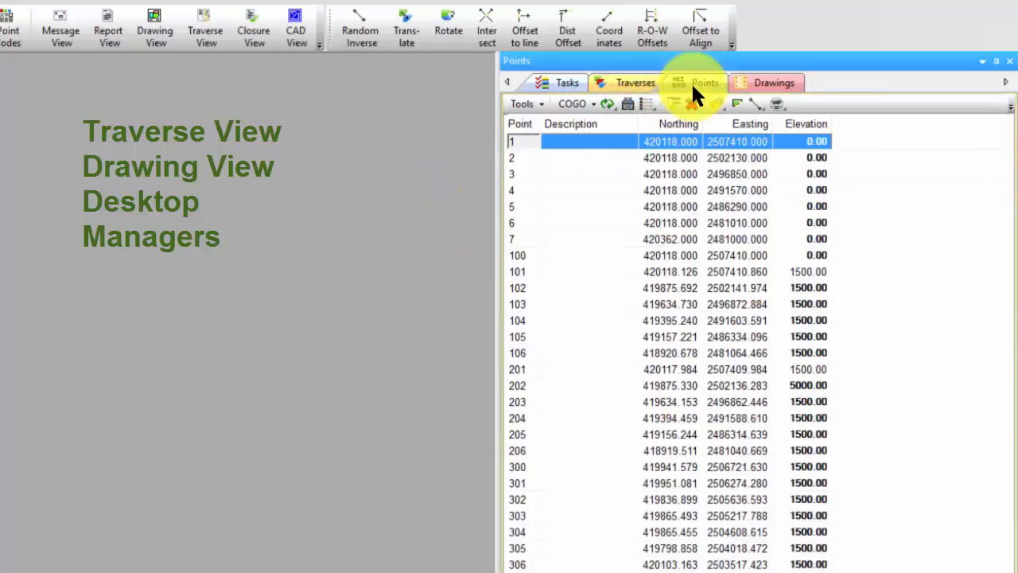
left_click(576, 105)
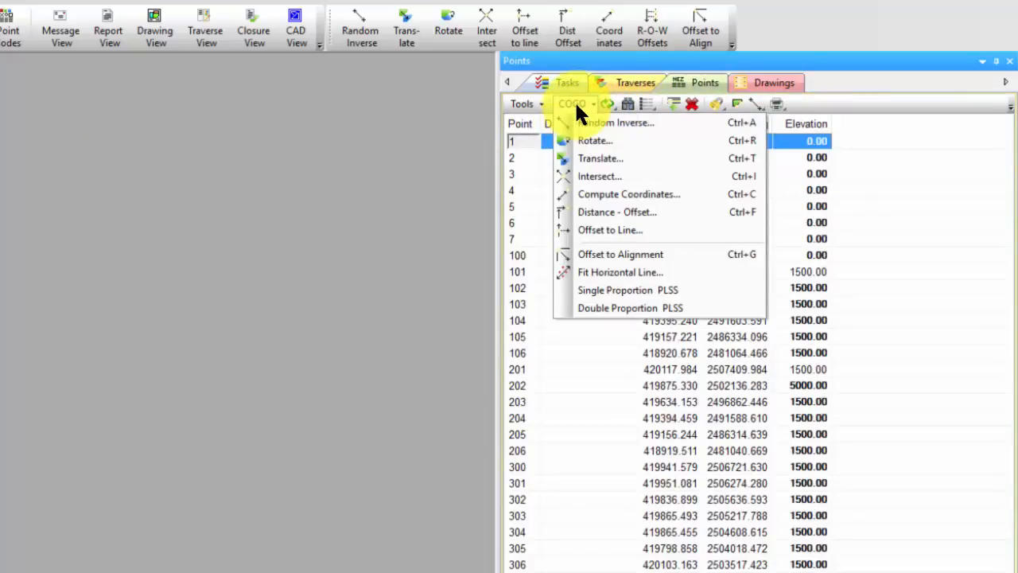
left_click(514, 256)
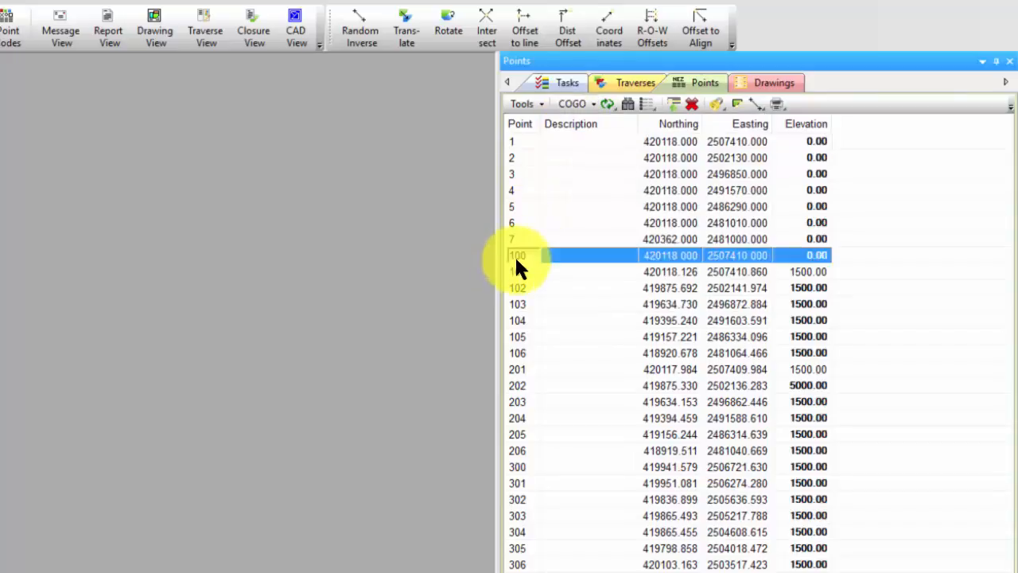
left_click(518, 338, "ctrl")
left_click(755, 104)
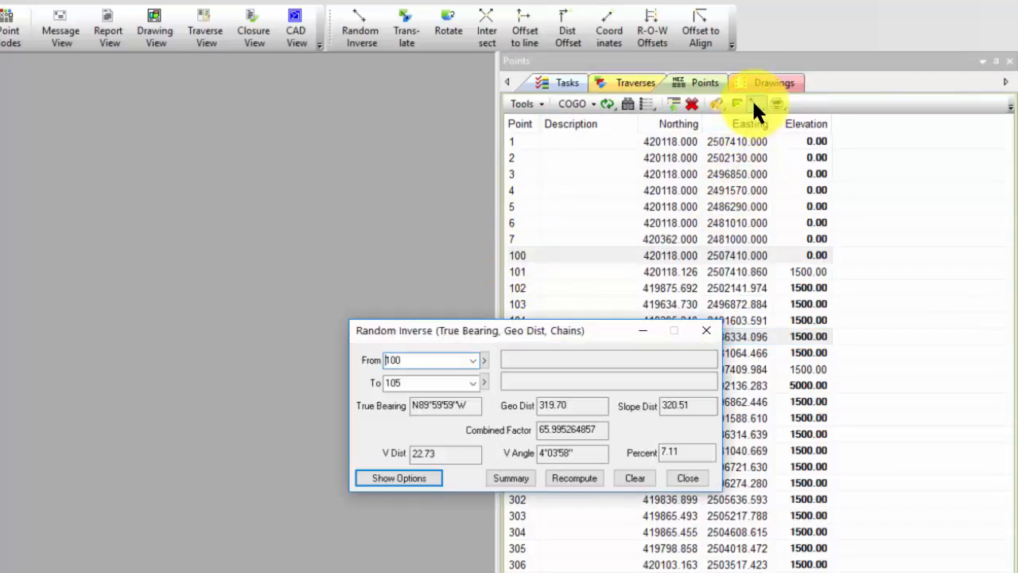